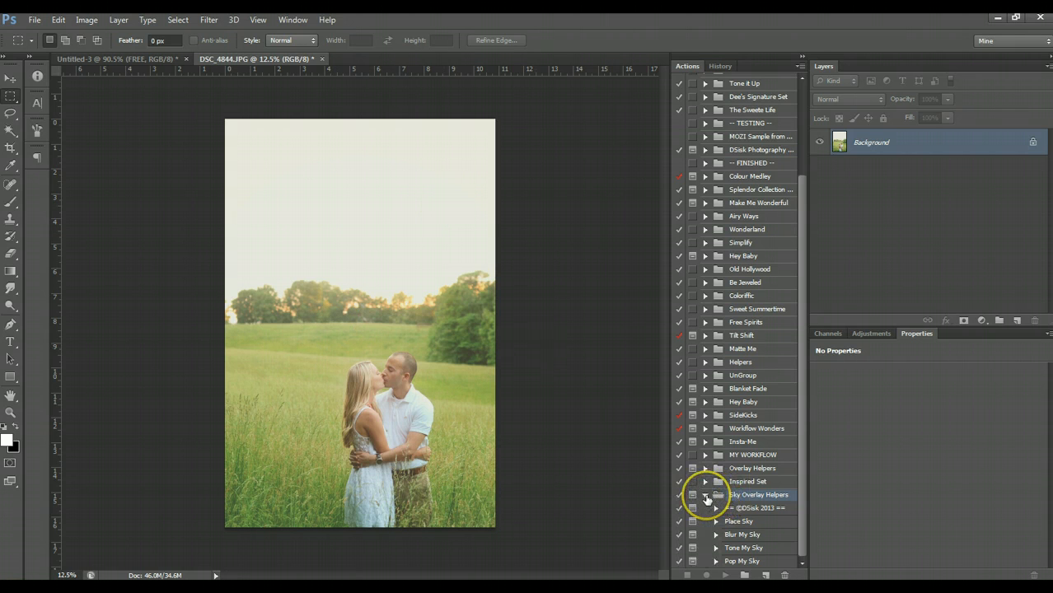
Run the Place Sky action from the Sky Overlay Helpers set and continue to choosing the overlay file
click(738, 523)
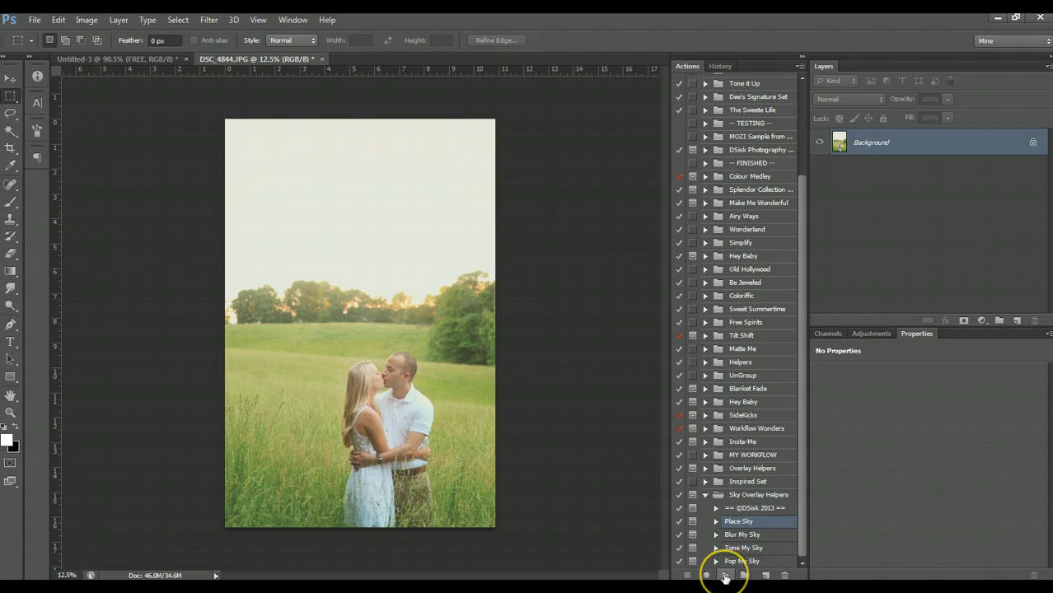
click(734, 528)
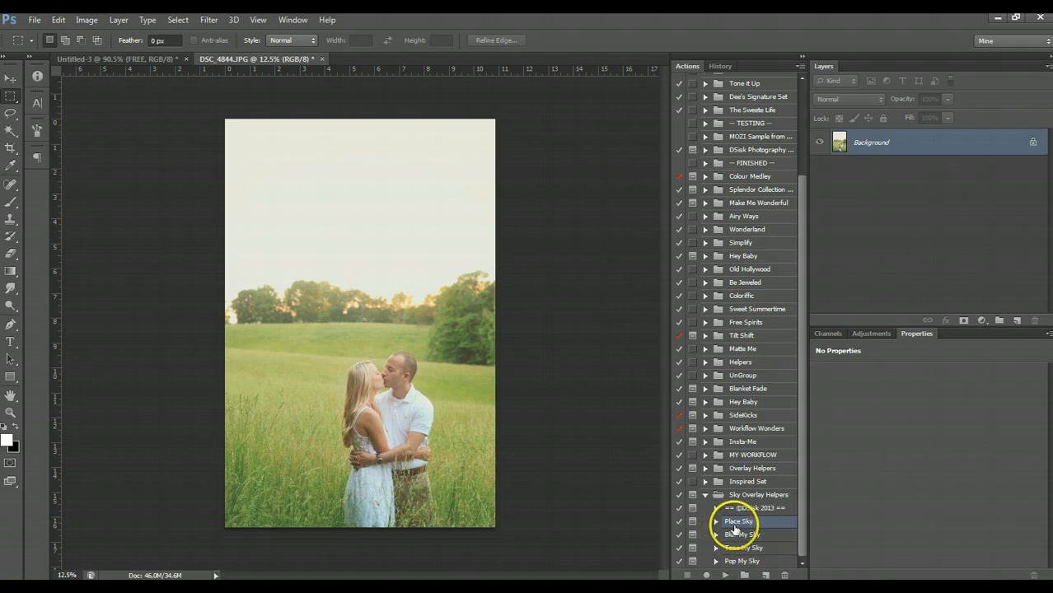
click(725, 576)
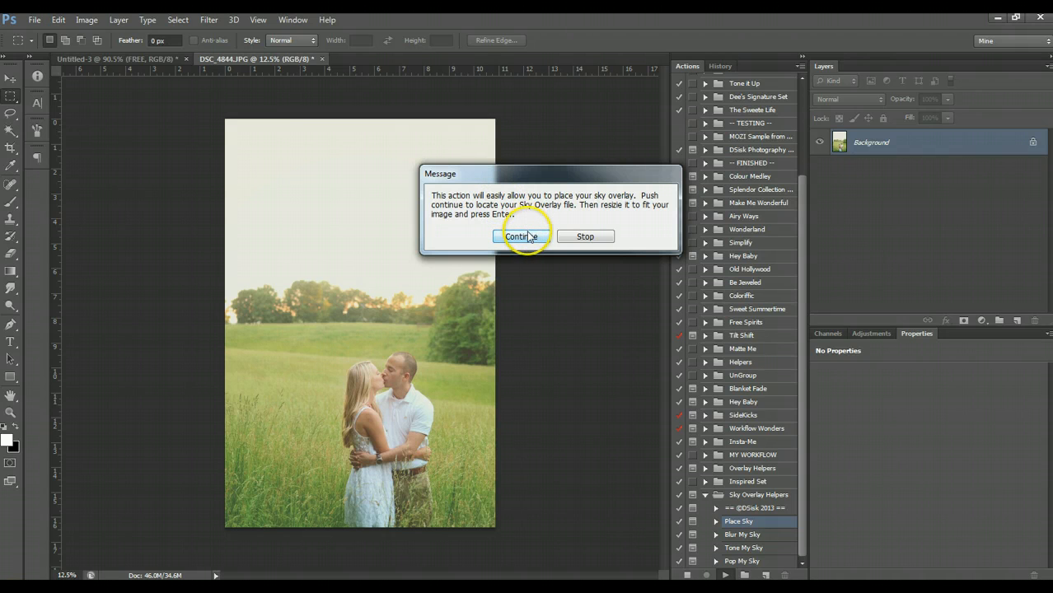
click(529, 237)
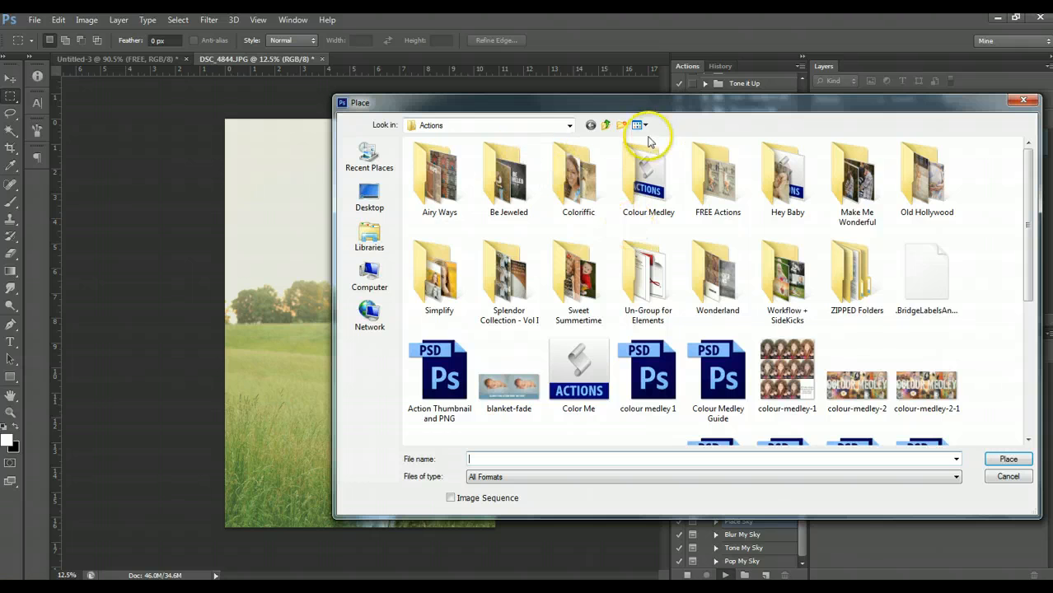
Place SKY OVERLAY 28 from the SKY OVERLAYS folder, found inside OVERLAYS in DSisk Shop, into the photo
click(605, 125)
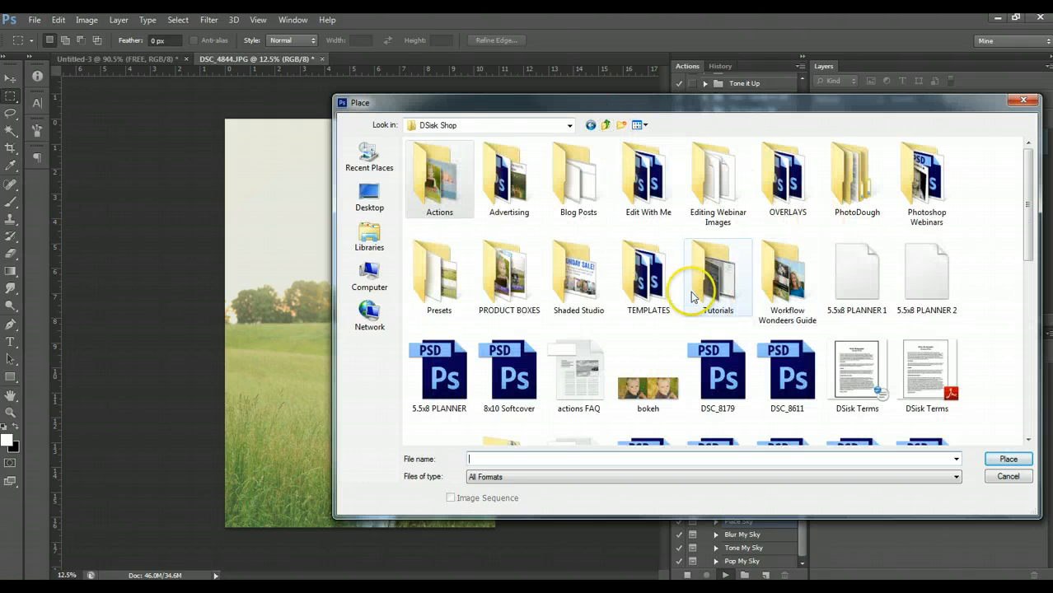
double_click(779, 177)
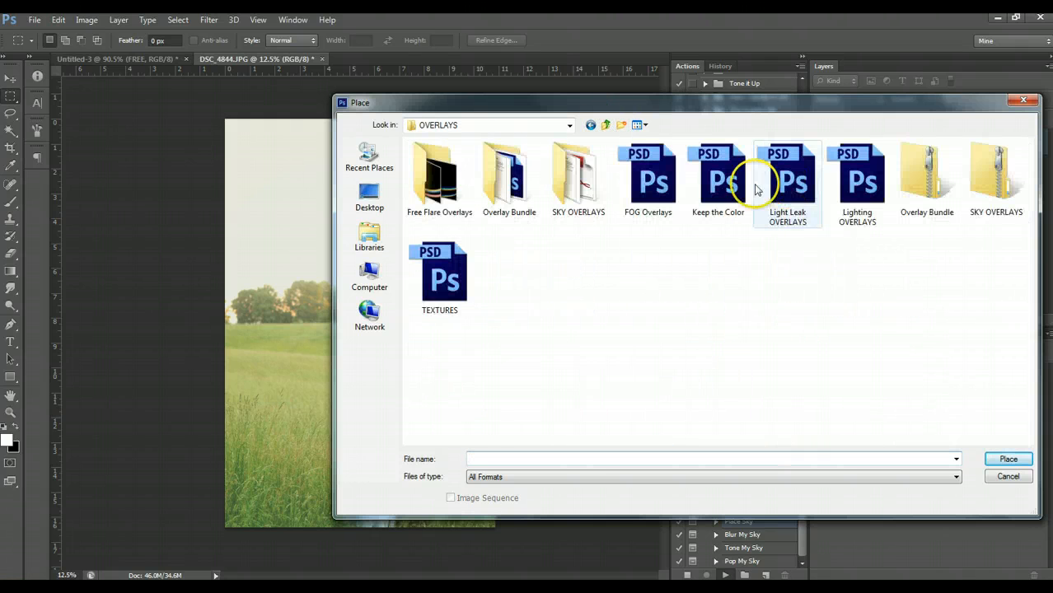
double_click(579, 185)
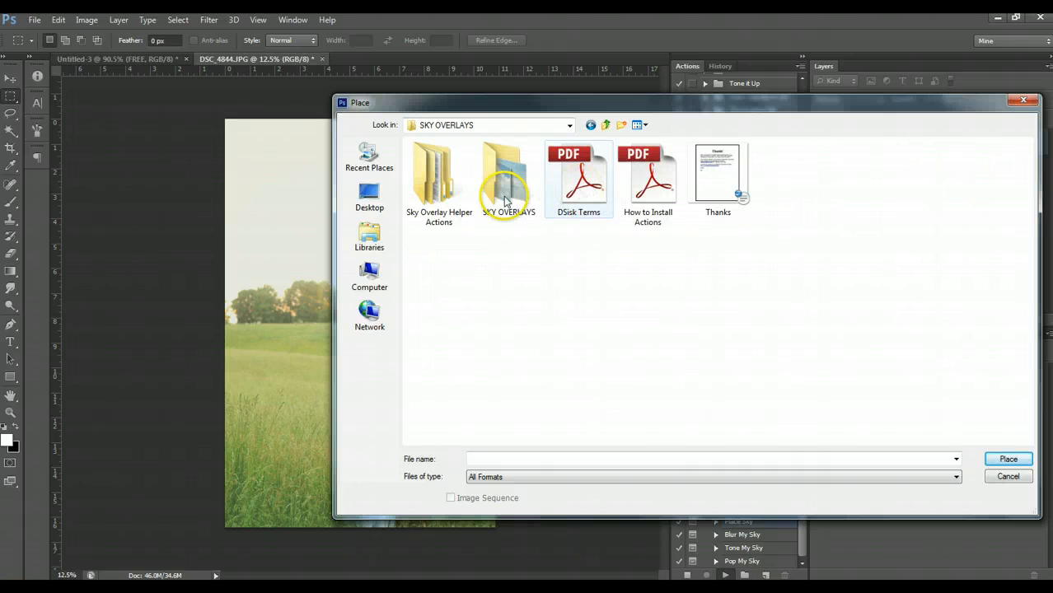
double_click(506, 201)
scroll(577, 388, down, 3)
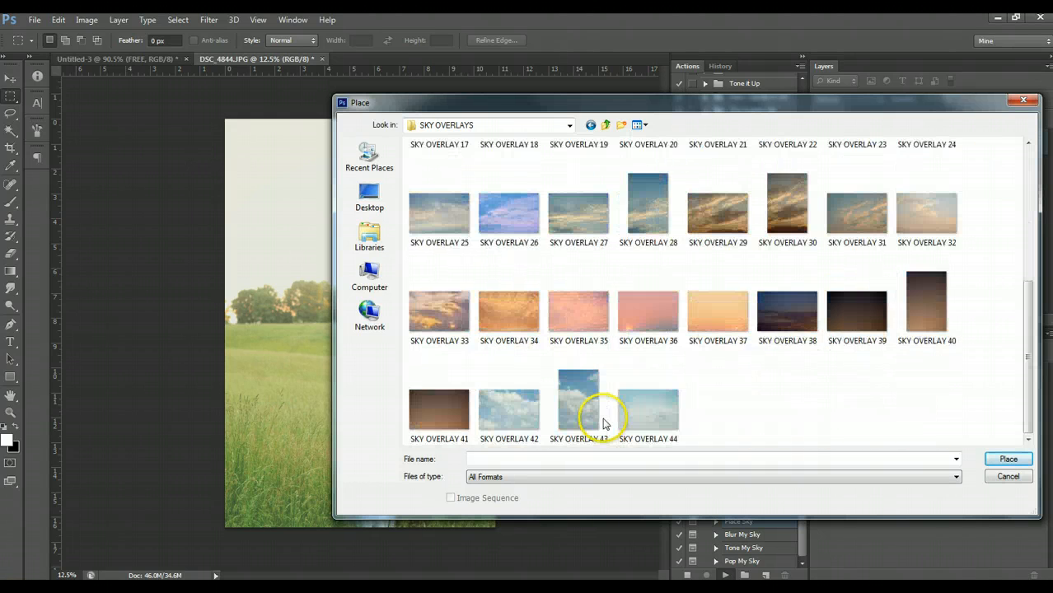
scroll(602, 423, up, 3)
click(605, 124)
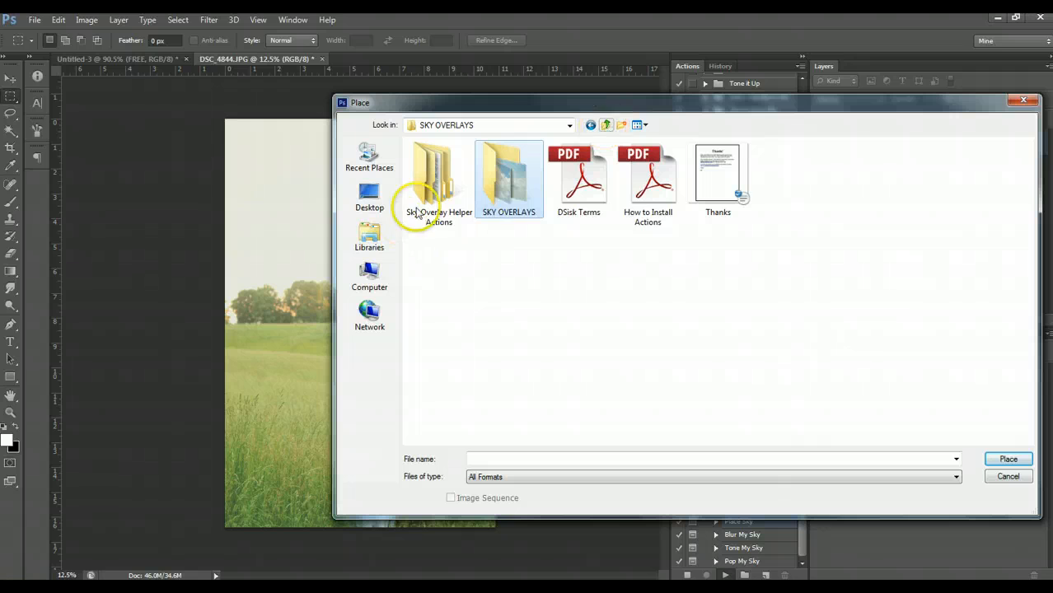
double_click(522, 192)
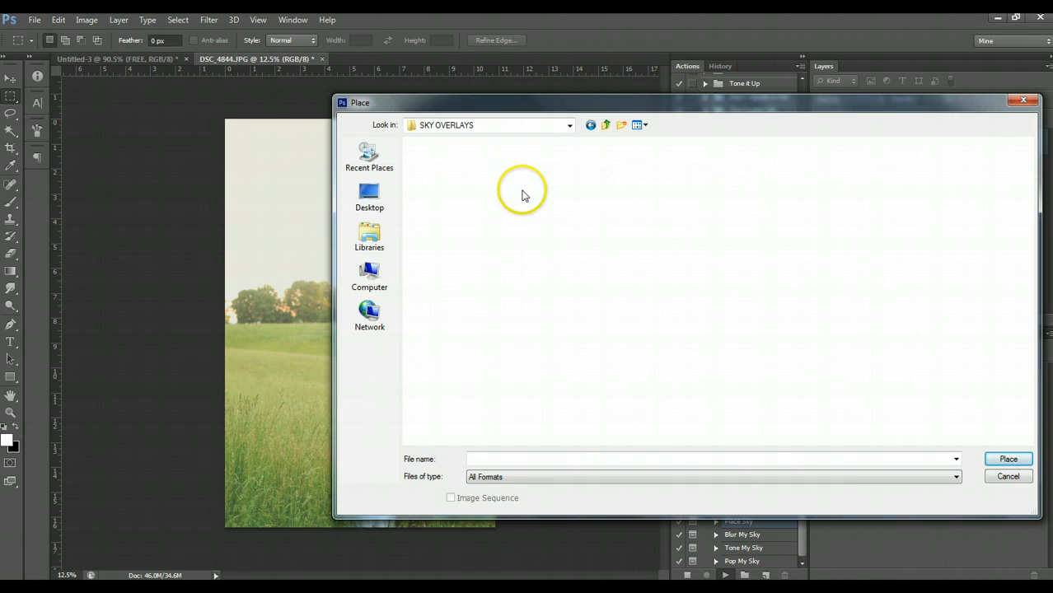
scroll(569, 354, down, 3)
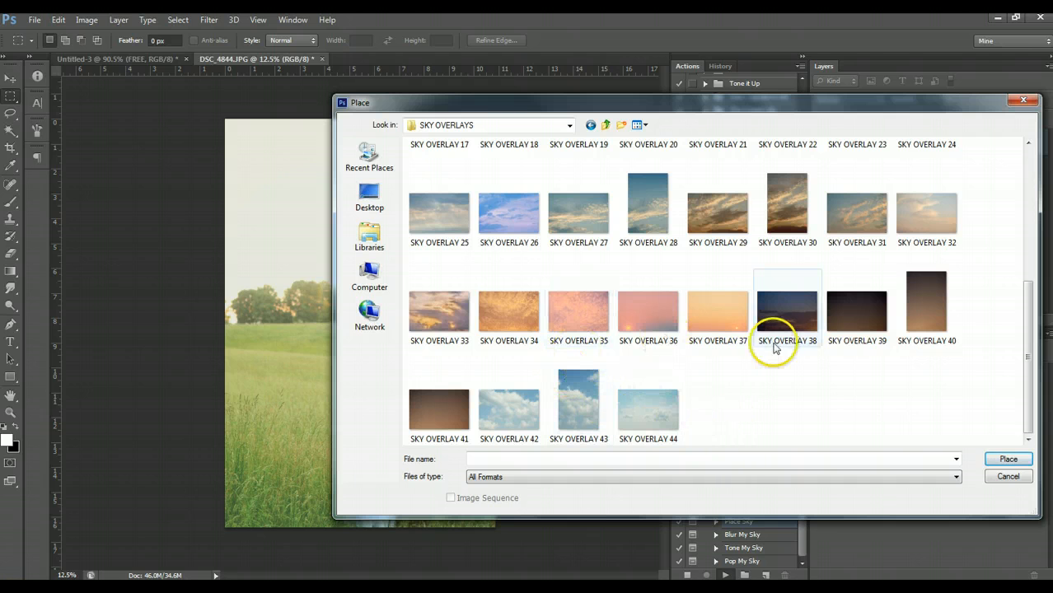
scroll(747, 400, up, 2)
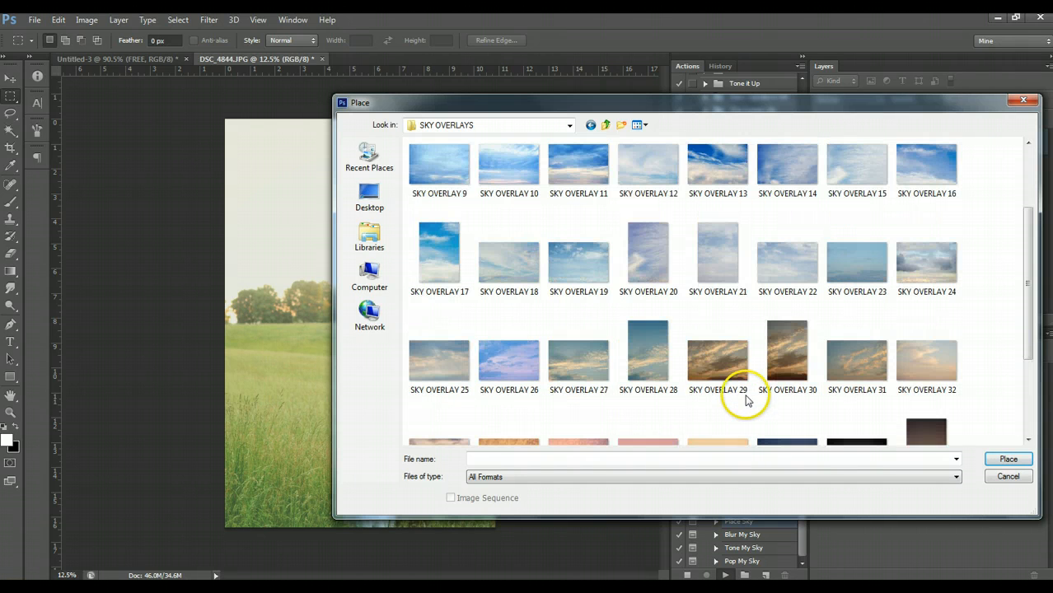
click(663, 362)
click(1007, 459)
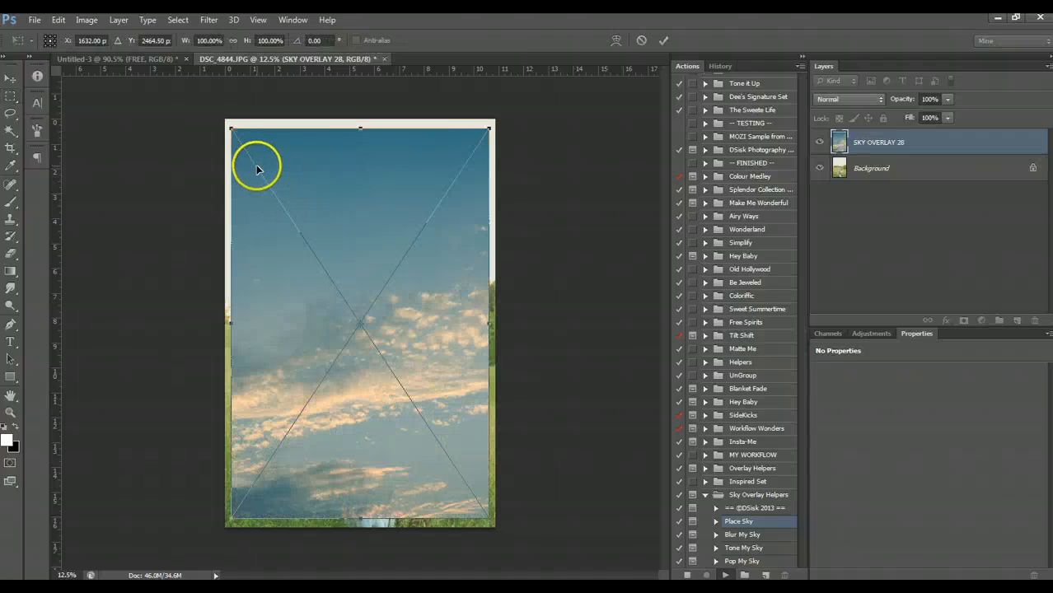
Align the placed sky with the photo's edges, scale it proportionally to 104.55% to span the full width, and commit the placement
drag(262, 178, 257, 168)
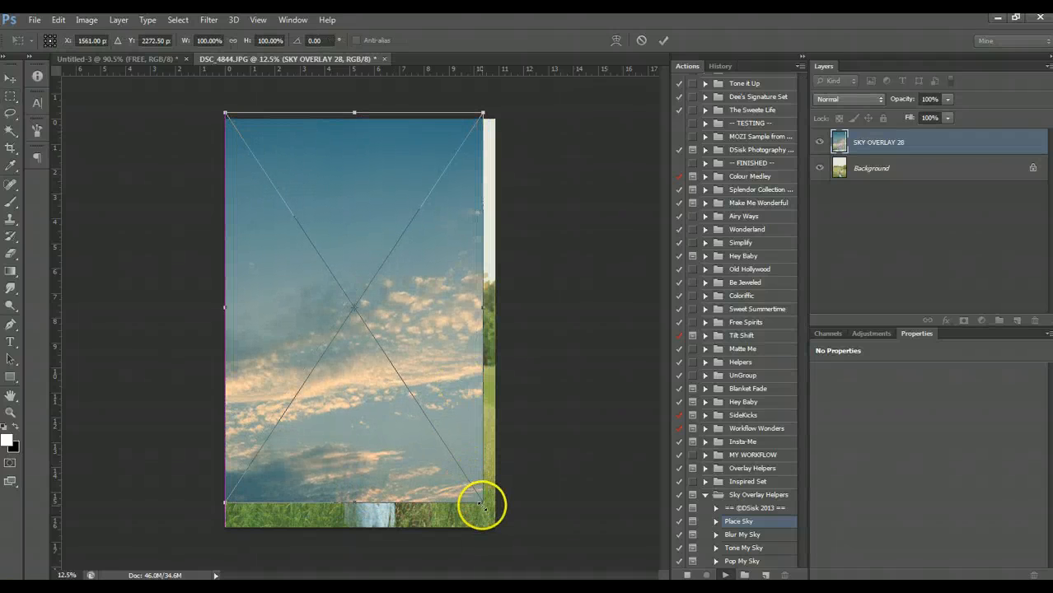
drag(481, 502, 494, 522)
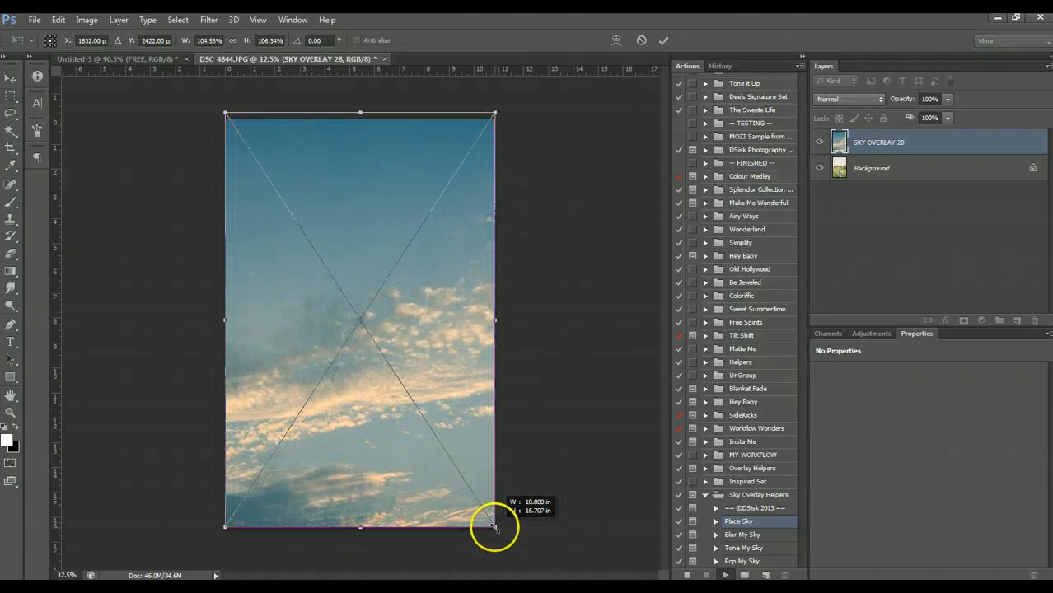
click(233, 41)
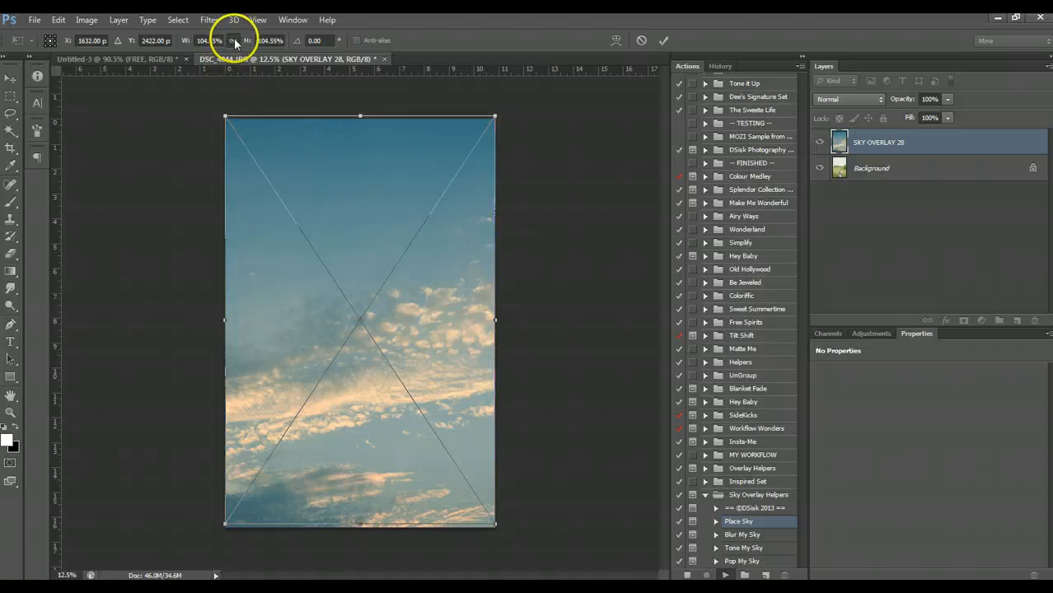
click(664, 42)
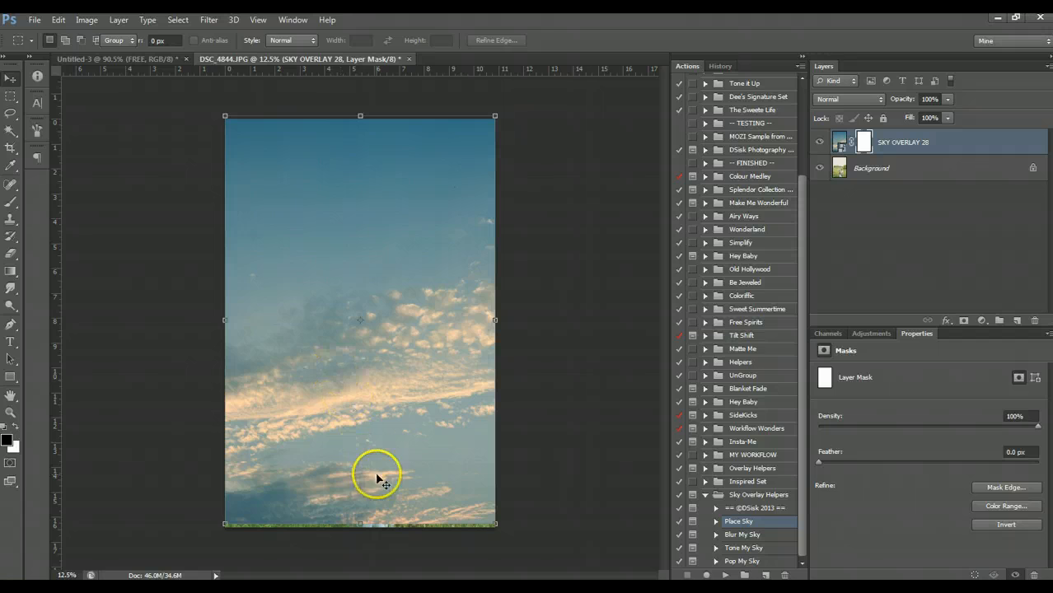
Move the sky overlay up until its lower edge sits just below the tree line, and set its layer opacity to 43%
drag(376, 475, 376, 287)
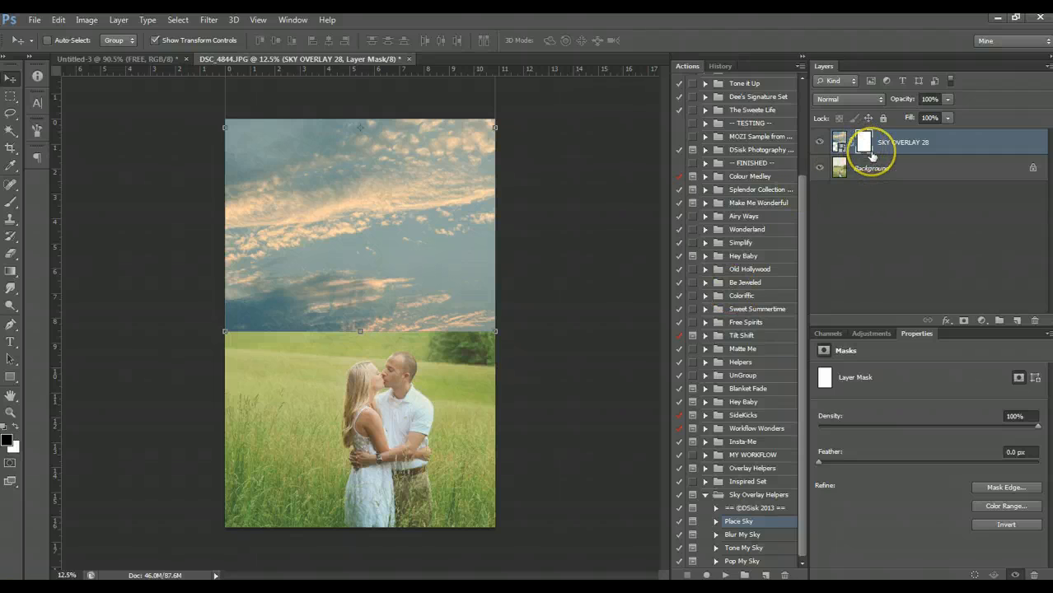
click(867, 147)
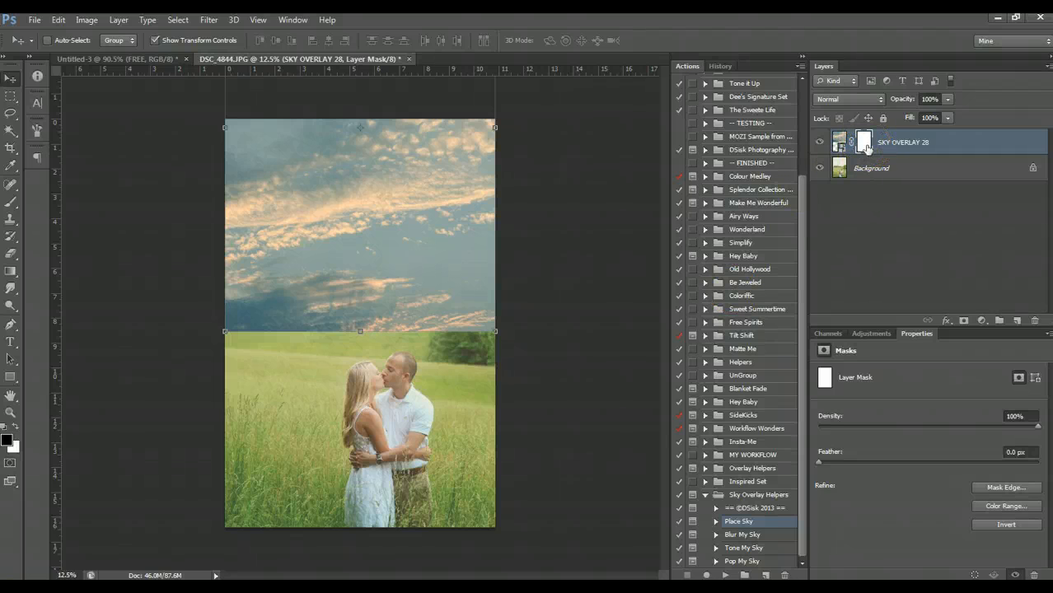
click(947, 98)
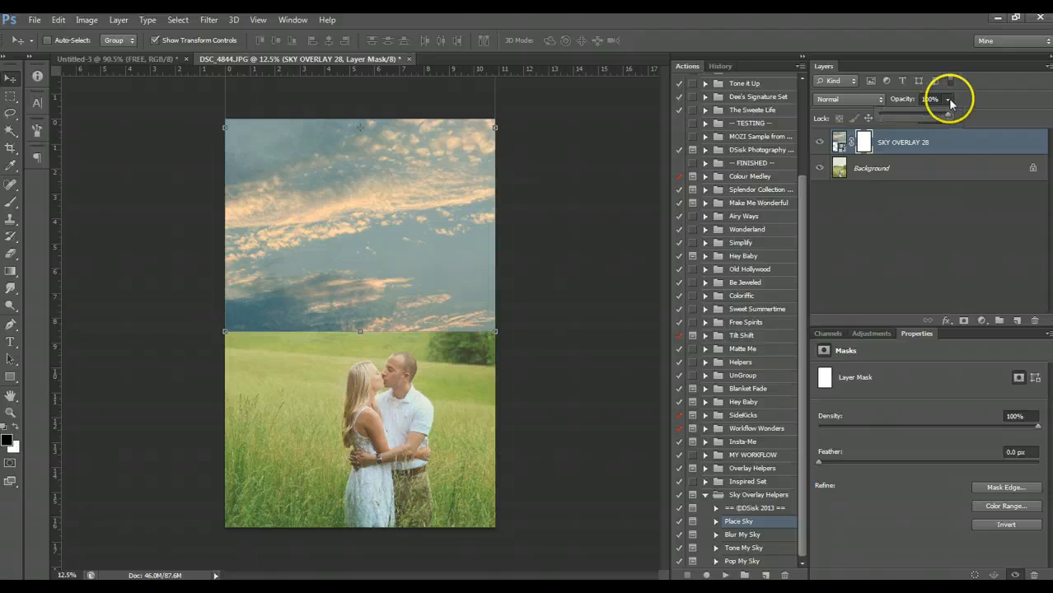
drag(926, 120, 924, 118)
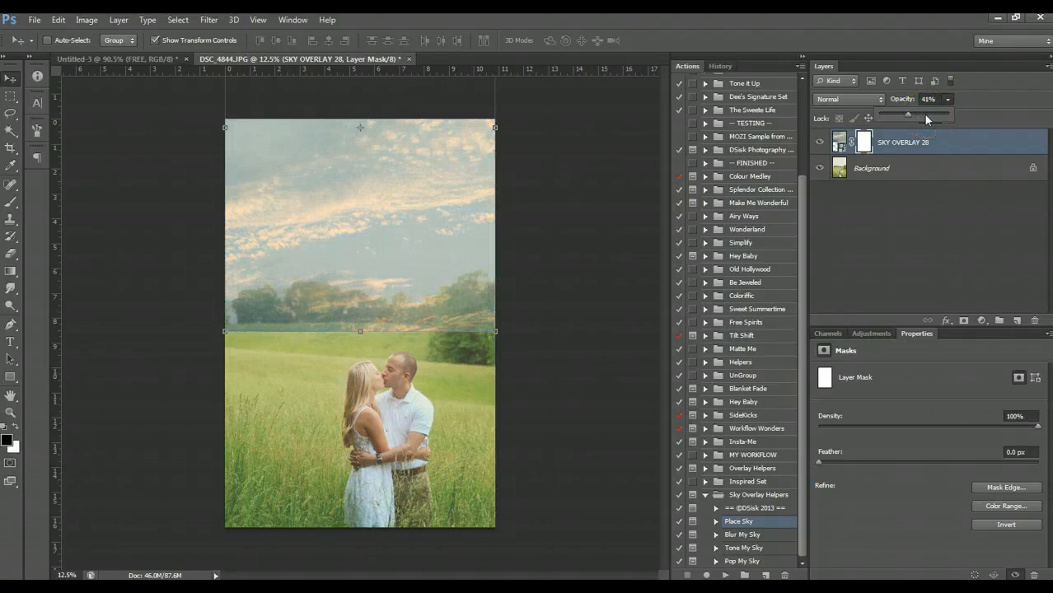
Paint black on the sky overlay's mask with an 80% opacity brush along its lower edge to clear the field
click(11, 202)
click(16, 427)
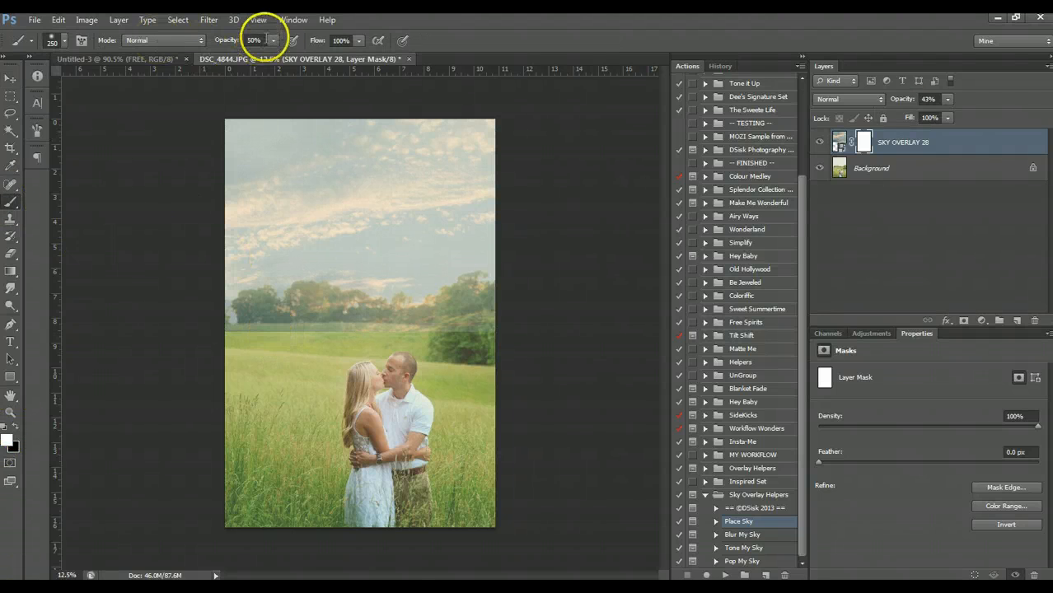
click(273, 40)
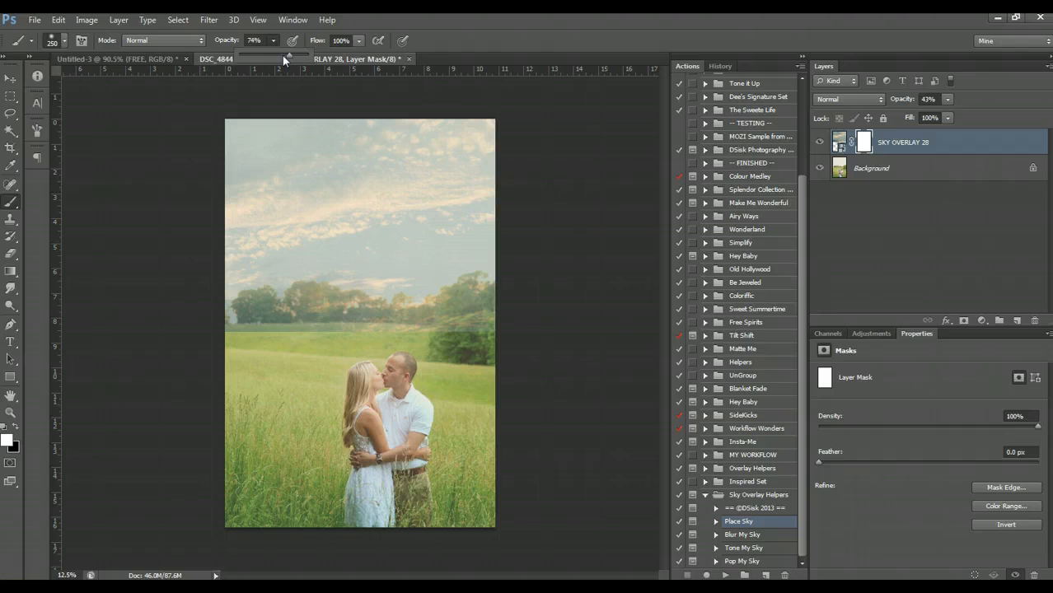
drag(282, 59, 286, 318)
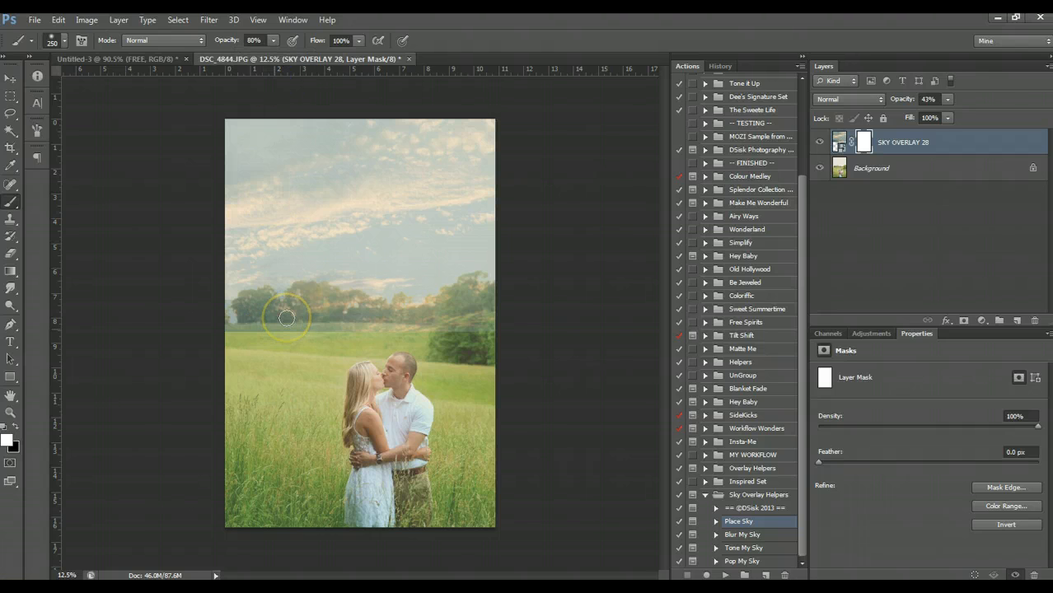
click(14, 429)
drag(226, 331, 408, 329)
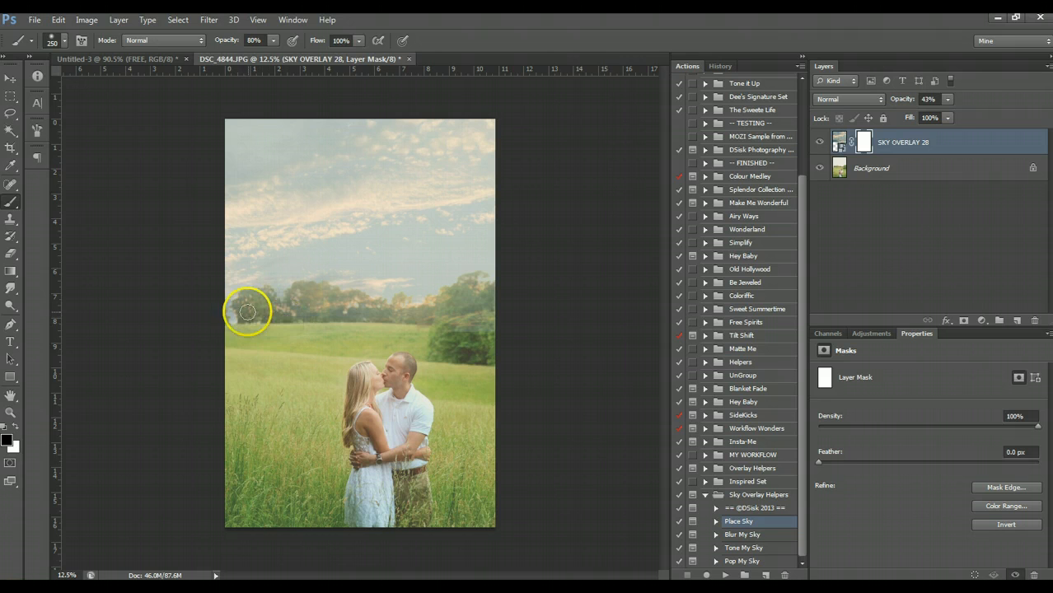
Set the sky overlay layer's opacity to 45% and mask the sky off the large tree and the distant tree line
click(947, 99)
drag(948, 118, 949, 116)
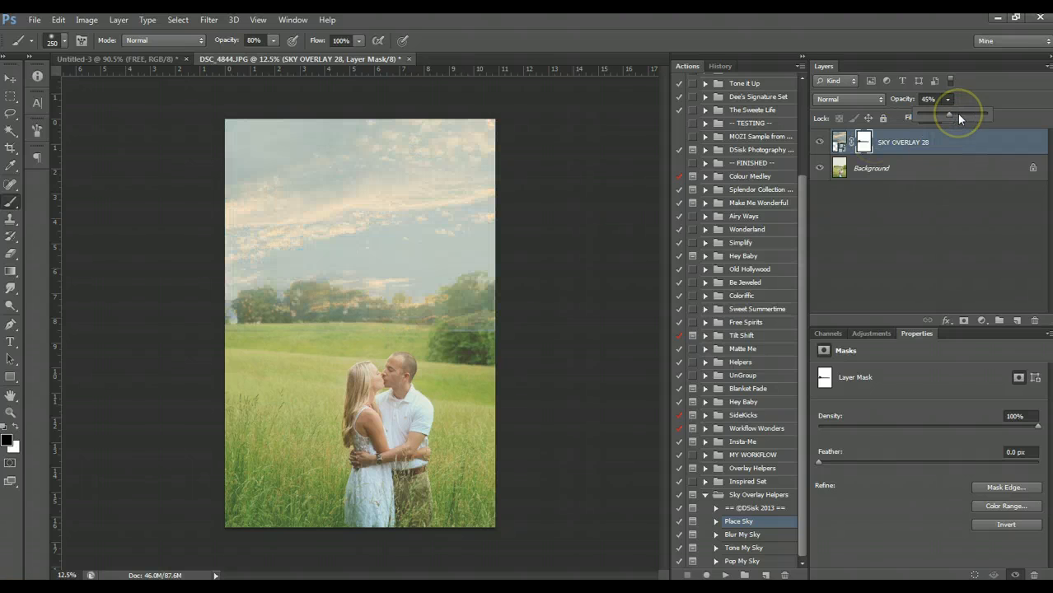
click(423, 330)
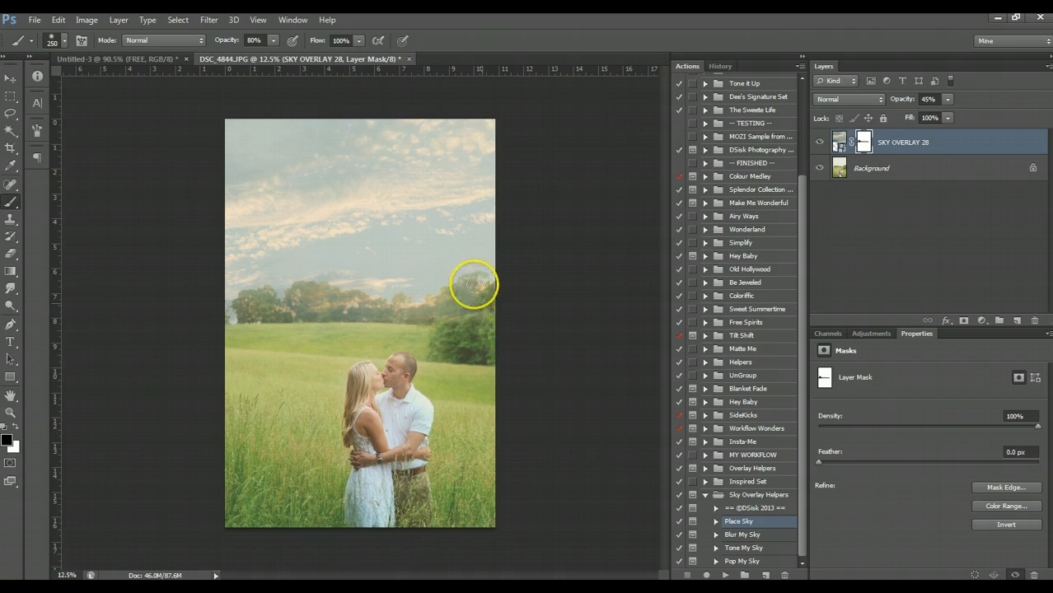
drag(474, 285, 467, 311)
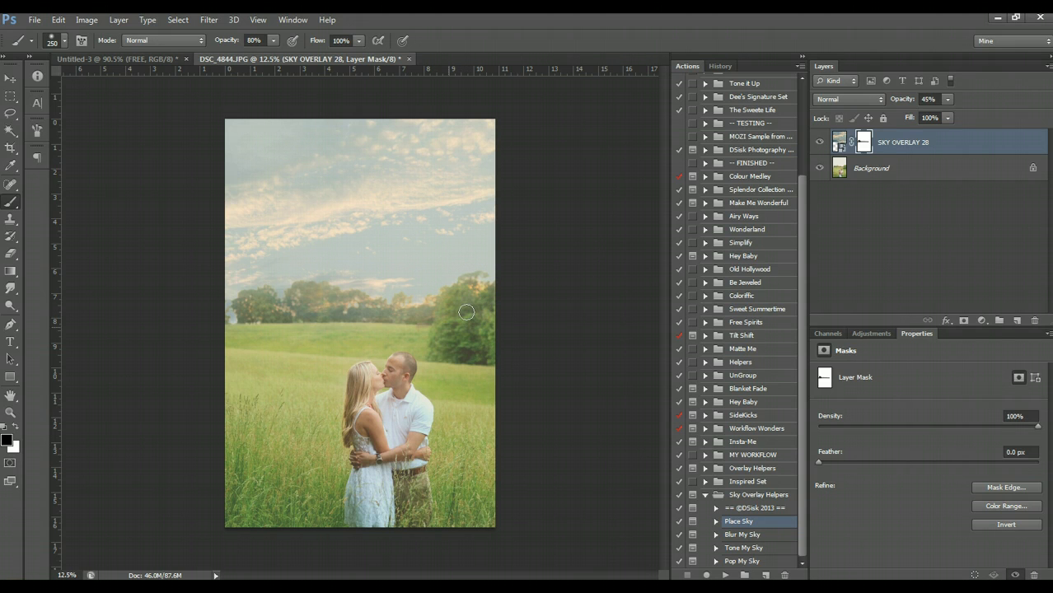
mouse_move(466, 312)
mouse_down()
mouse_move(267, 314)
mouse_move(252, 295)
mouse_move(241, 319)
mouse_move(273, 321)
mouse_move(303, 297)
mouse_up()
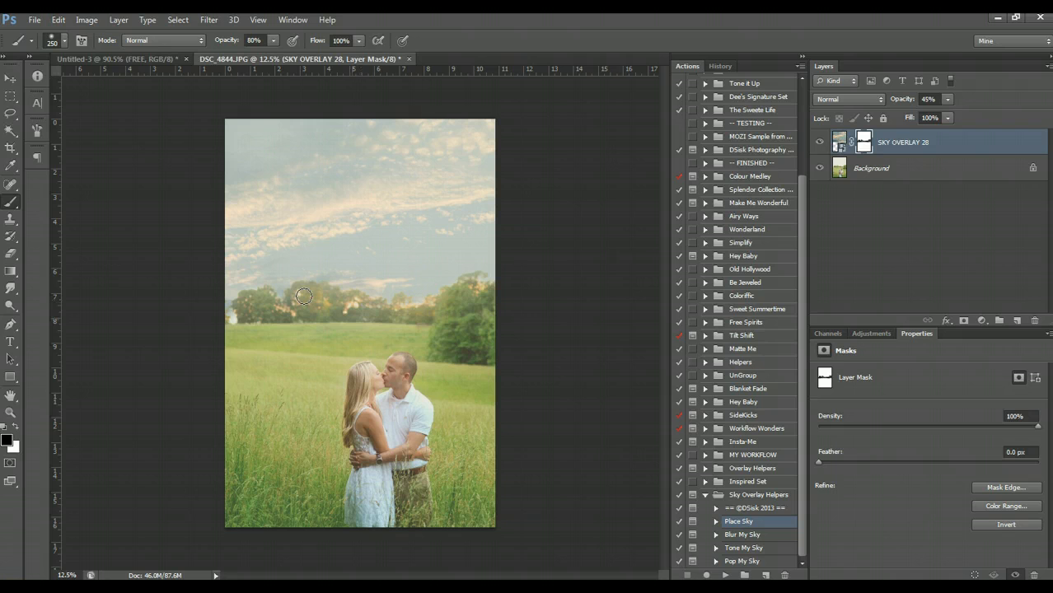
mouse_move(379, 318)
mouse_down()
mouse_move(372, 311)
mouse_move(429, 313)
mouse_up()
Raise the sky overlay layer's opacity to 100% and mask the remaining sky off the lower part of the large tree
click(948, 100)
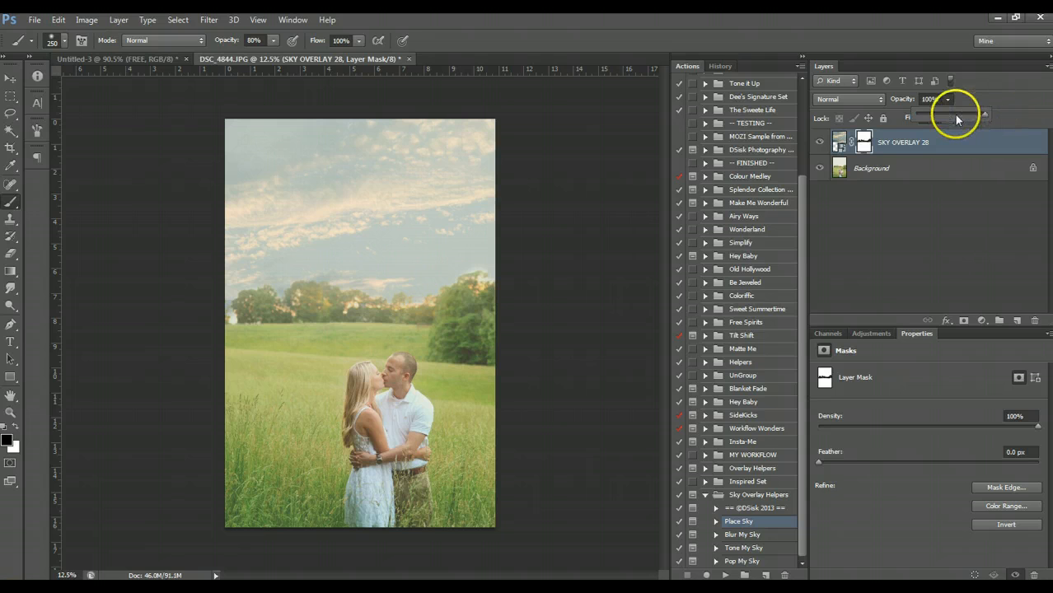
drag(949, 112, 1006, 122)
drag(485, 327, 450, 326)
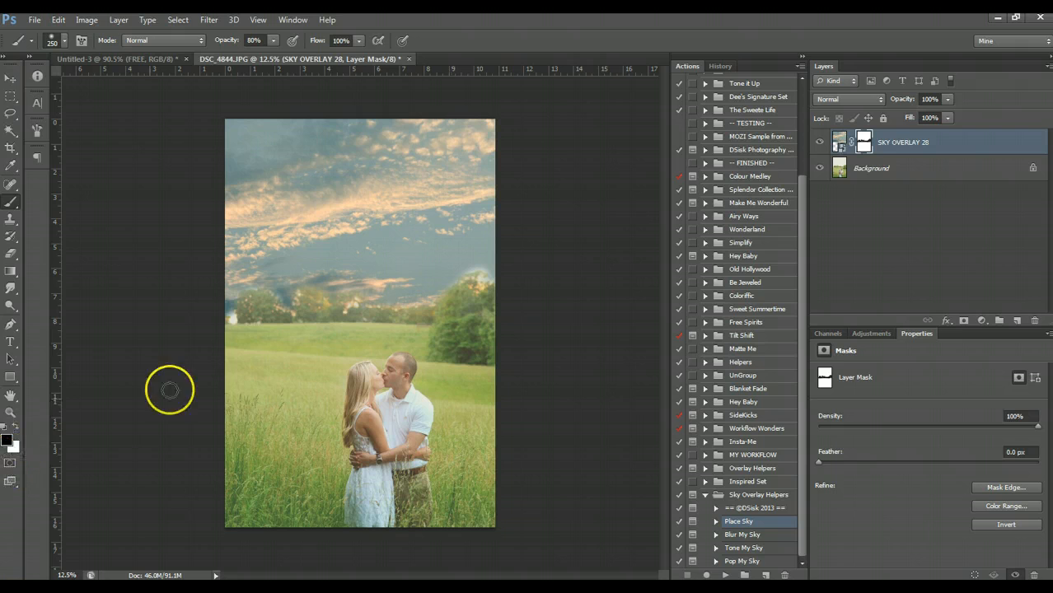
Paint the sky back in white with a 150 px brush over the bright gaps at the left end of the tree line
click(15, 427)
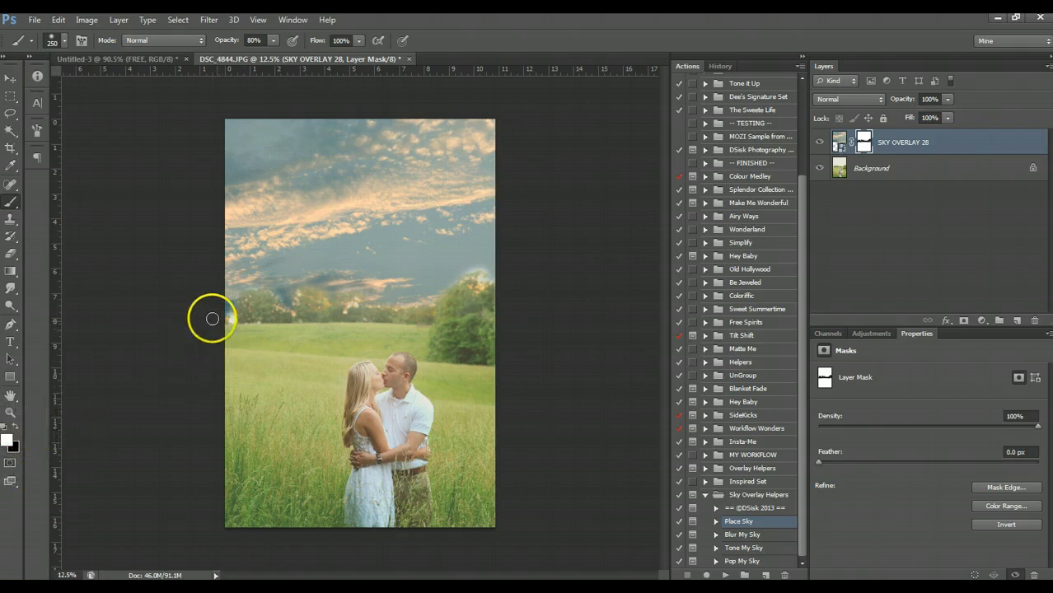
key(bracketleft)
key(bracketleft)
key(bracketleft)
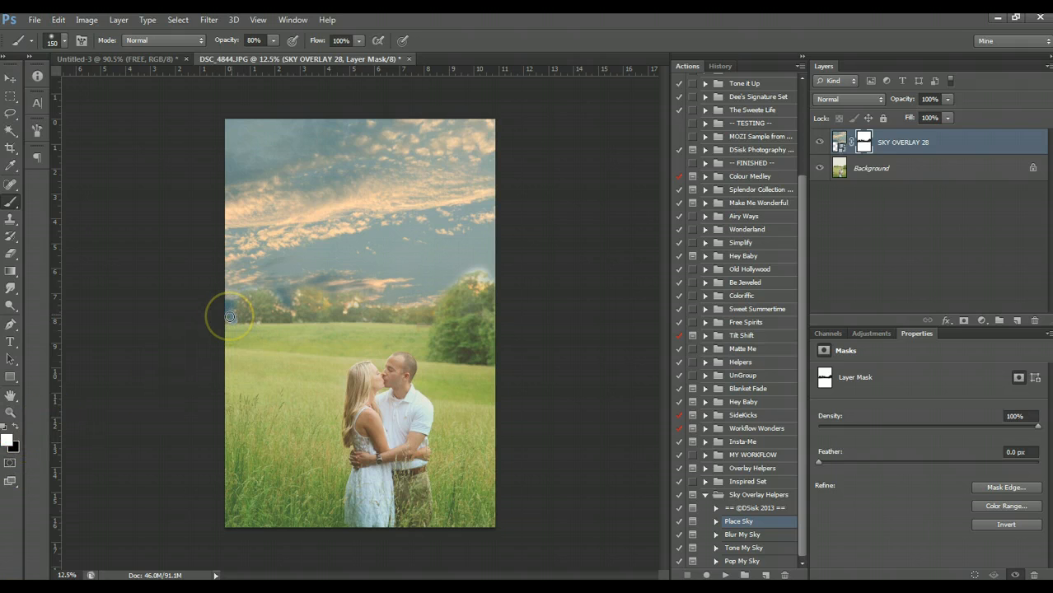
mouse_move(230, 316)
mouse_down()
mouse_move(247, 270)
mouse_move(286, 294)
mouse_move(286, 305)
mouse_up()
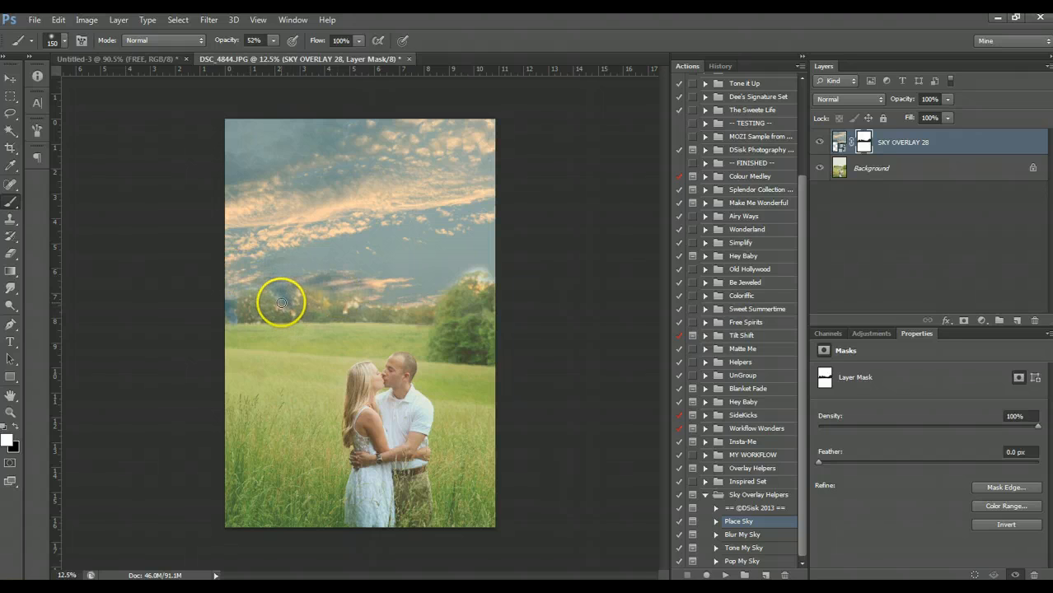
Reduce the brush opacity to 25% and softly restore the sky along the tops of the left-hand trees
key(2)
key(5)
drag(244, 288, 268, 291)
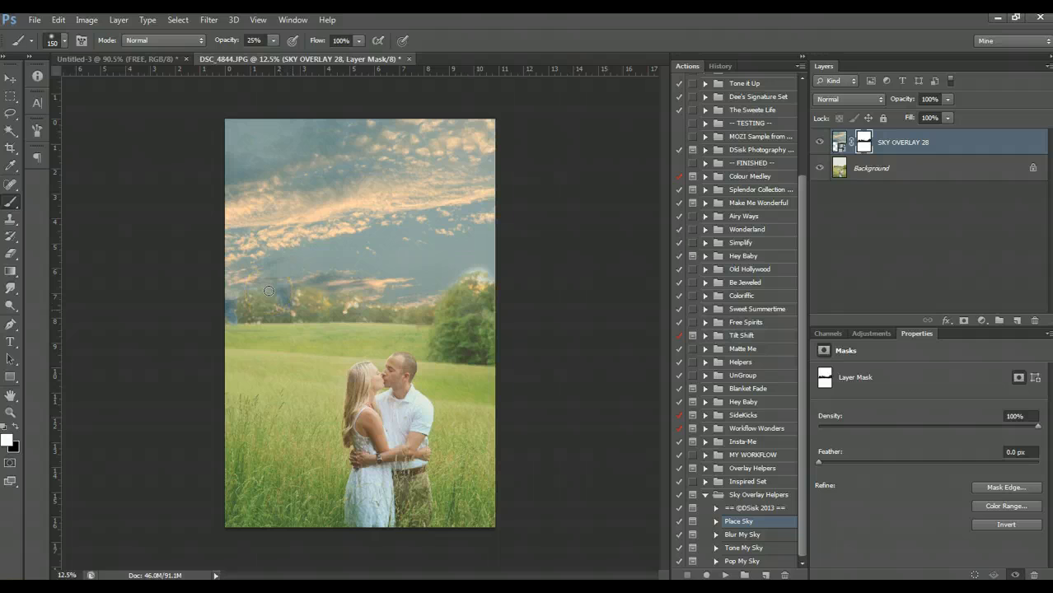
Softly touch up the sky mask over the left-hand trees and lower the sky overlay layer's opacity to 68%
drag(230, 322, 245, 299)
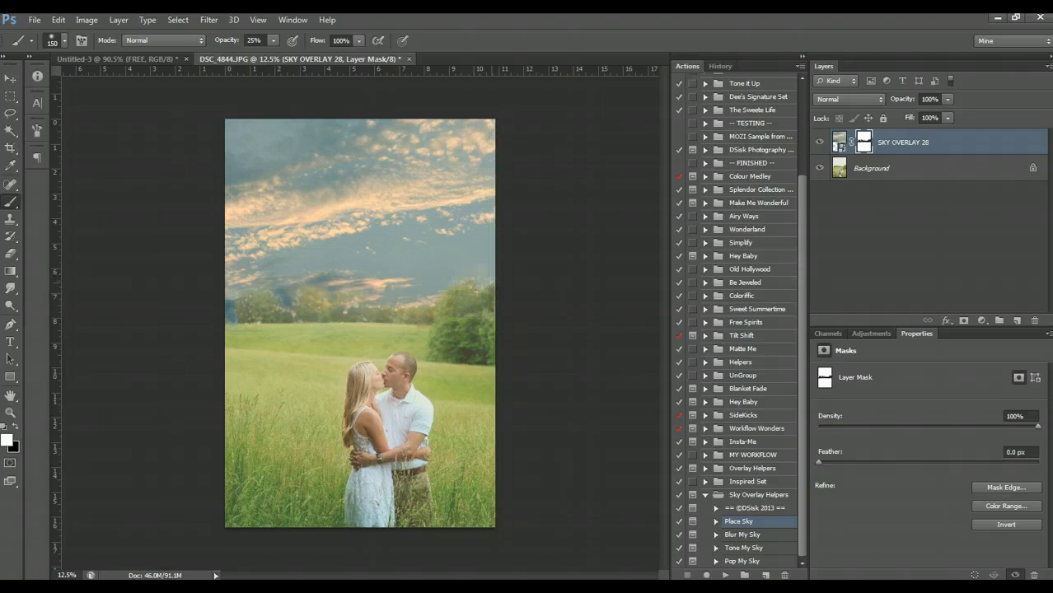
click(947, 98)
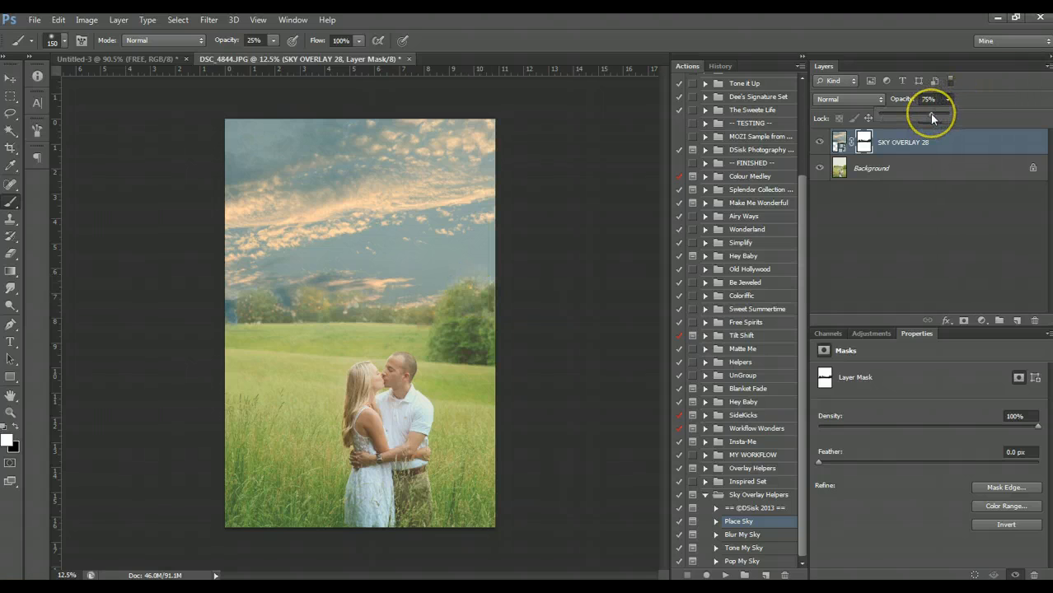
drag(931, 117, 933, 118)
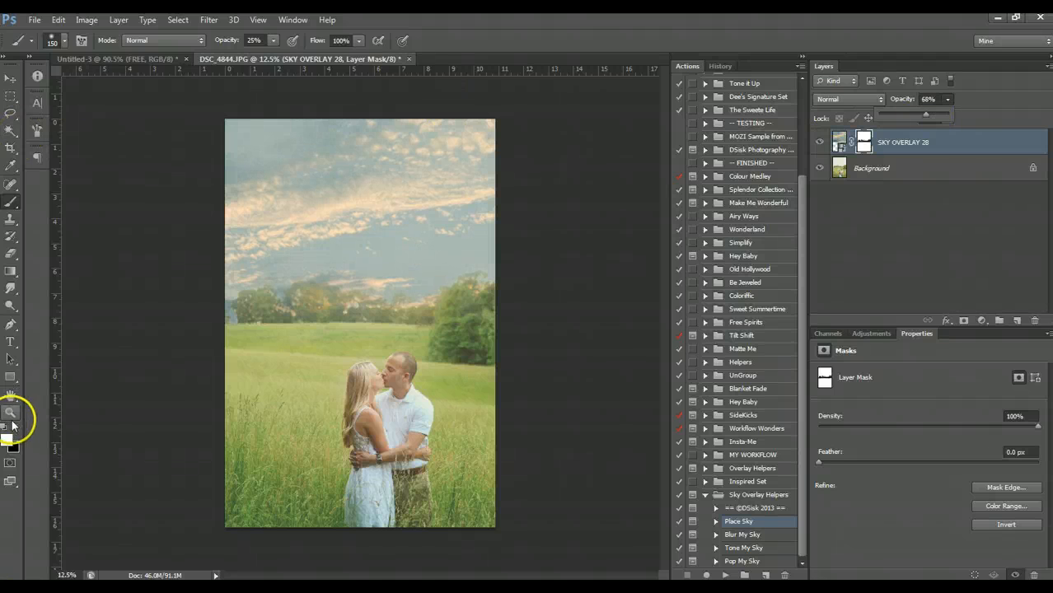
Toggle the sky overlay layer's visibility to compare the photo with and without the new sky
click(818, 143)
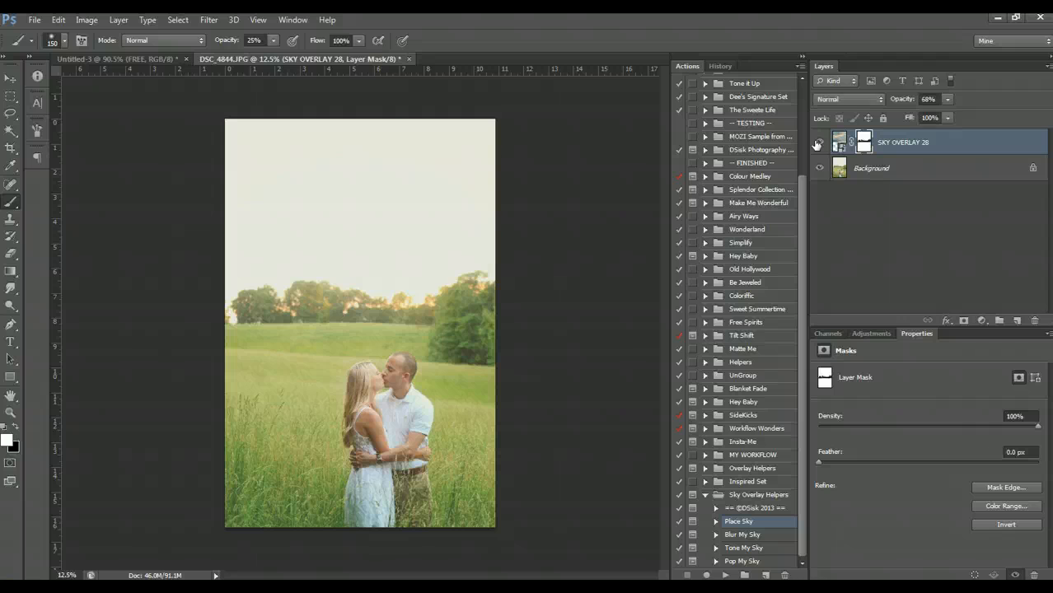
click(818, 143)
click(819, 143)
click(821, 143)
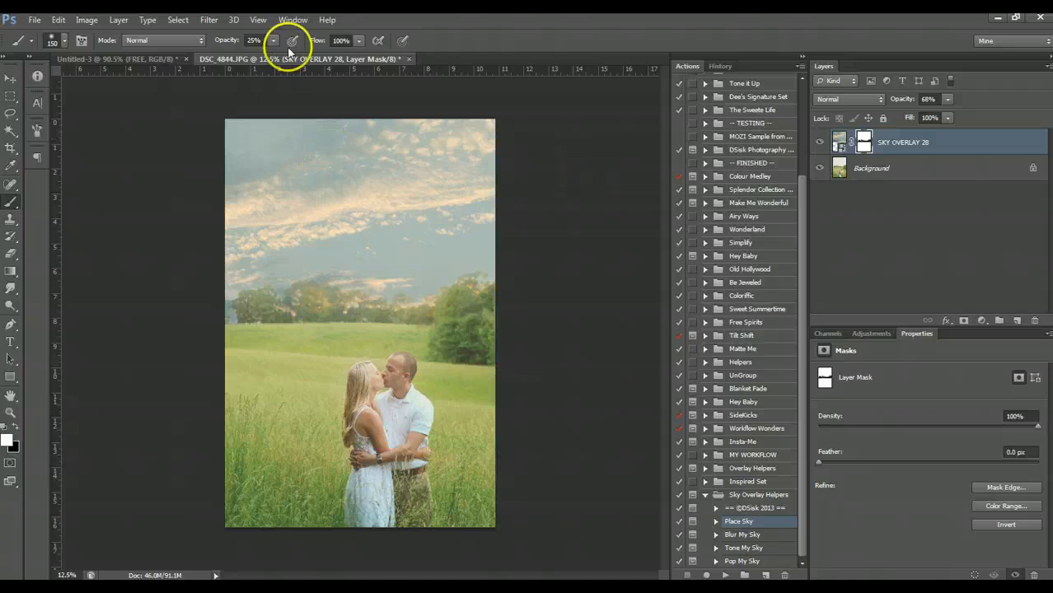
Unlink the sky overlay from its layer mask and try shifting the sky image independently of the mask
click(11, 78)
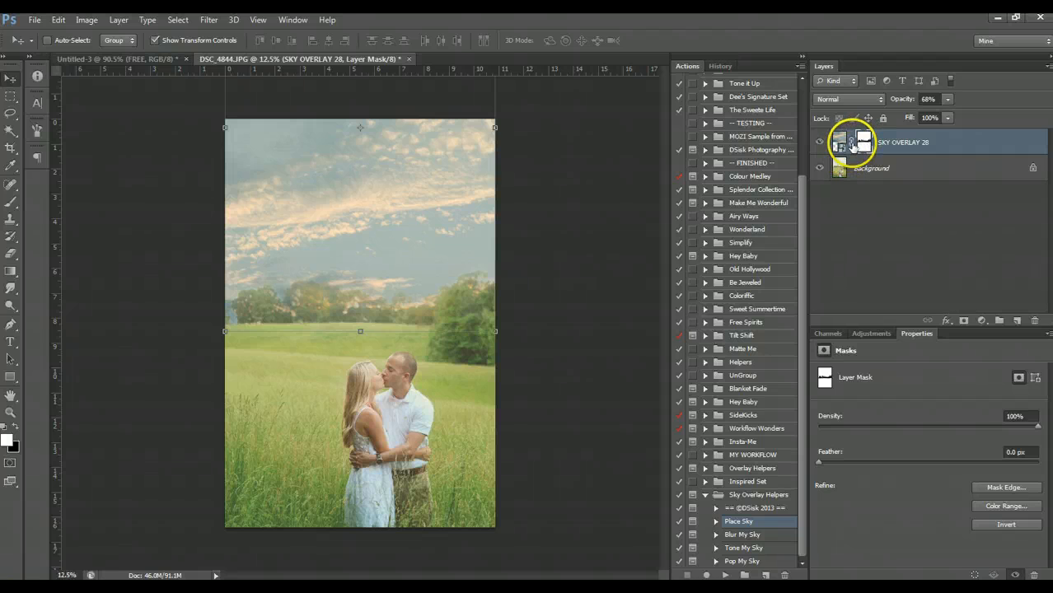
click(851, 143)
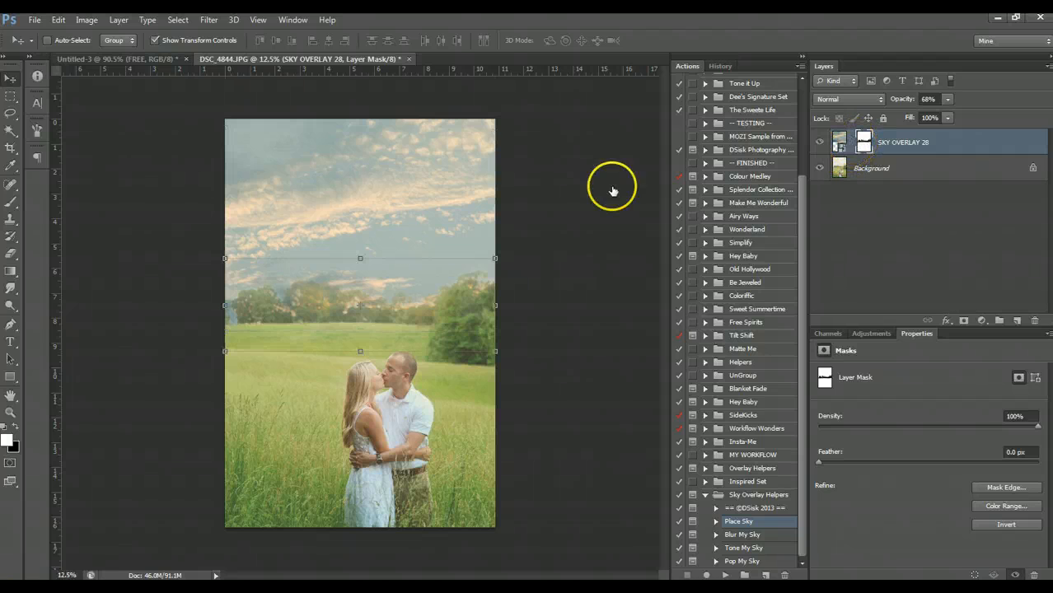
click(839, 142)
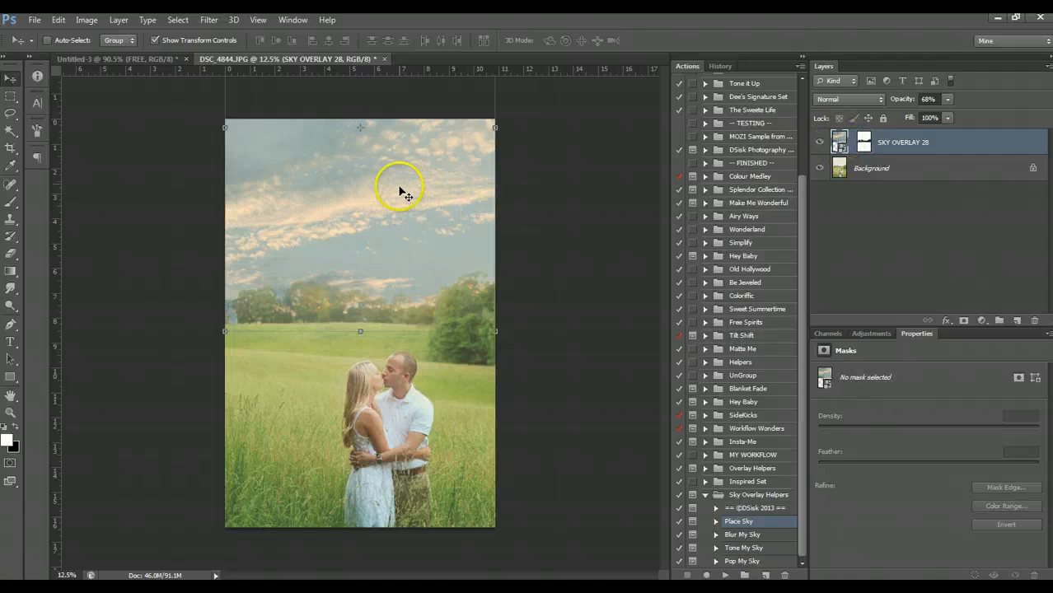
drag(371, 176, 374, 218)
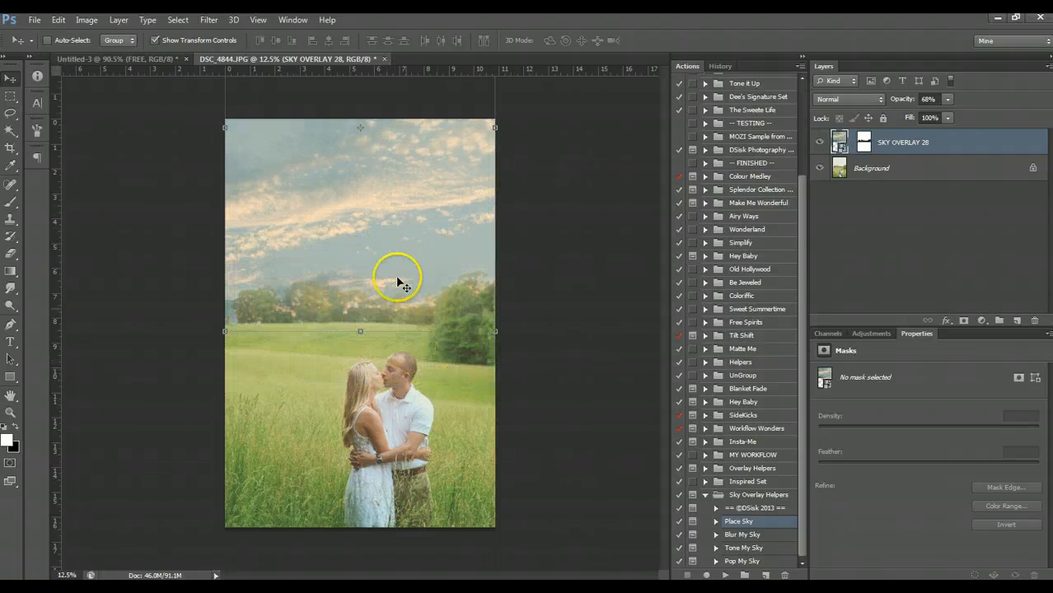
click(867, 145)
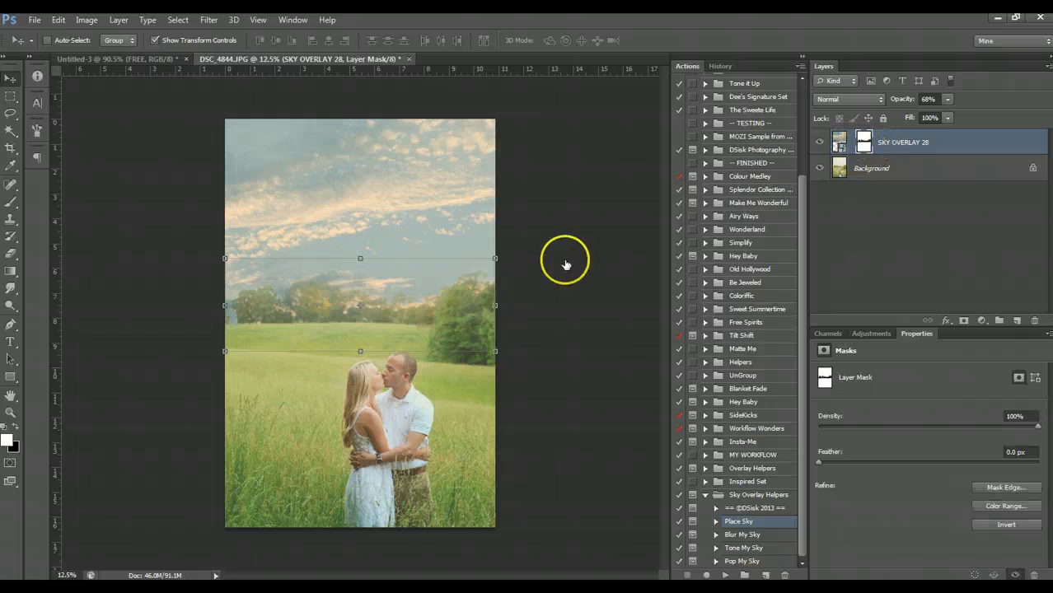
click(839, 141)
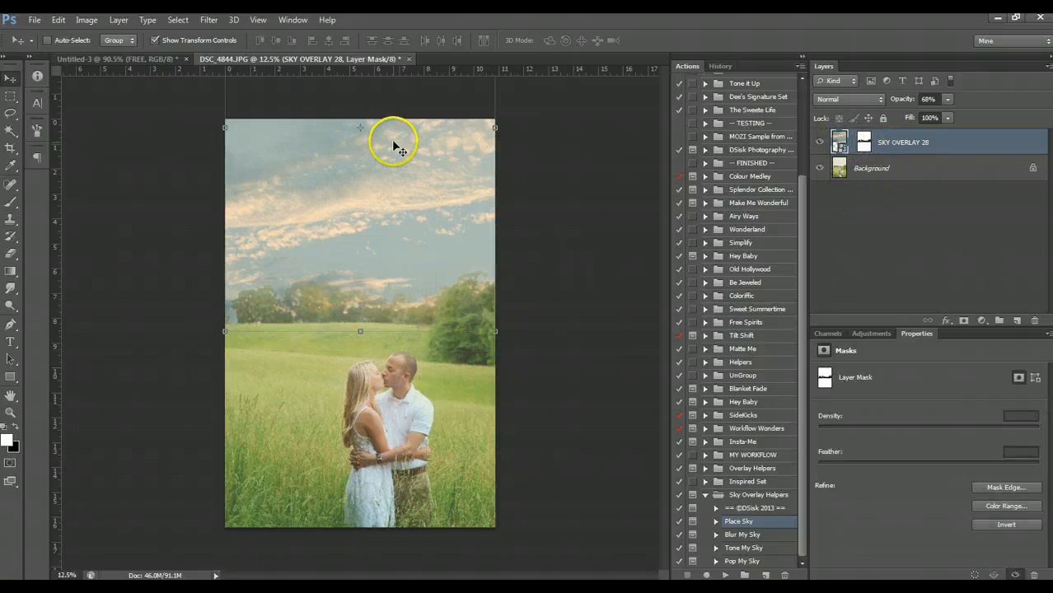
mouse_move(395, 141)
mouse_down()
mouse_move(392, 240)
mouse_move(393, 127)
mouse_move(398, 145)
mouse_up()
drag(413, 212, 414, 216)
Paint the sky overlay's mask black over the field and couple below the tree line, using a large brush at 100% opacity
click(10, 96)
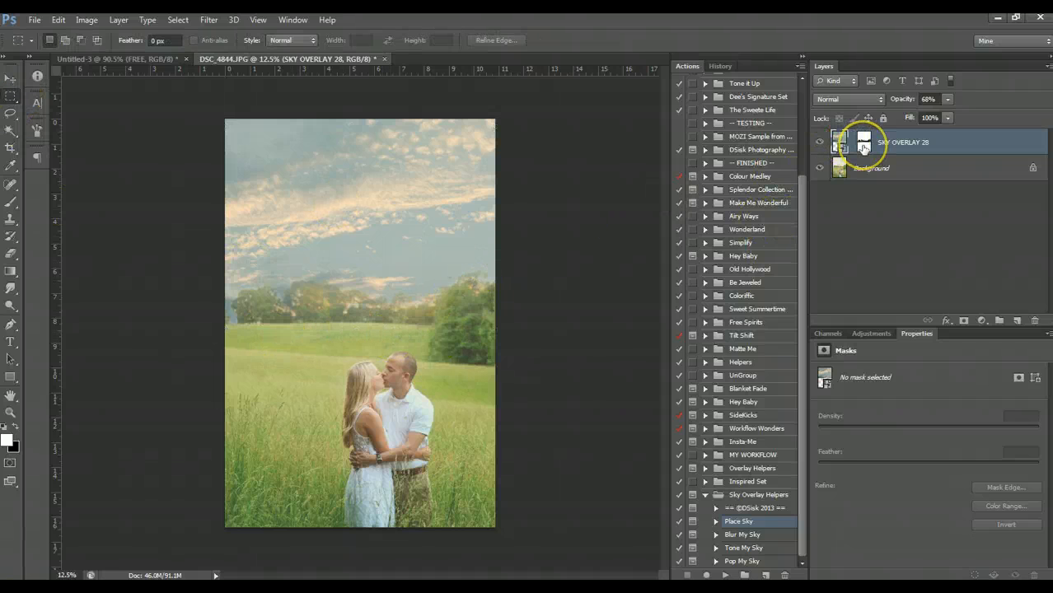
click(864, 147)
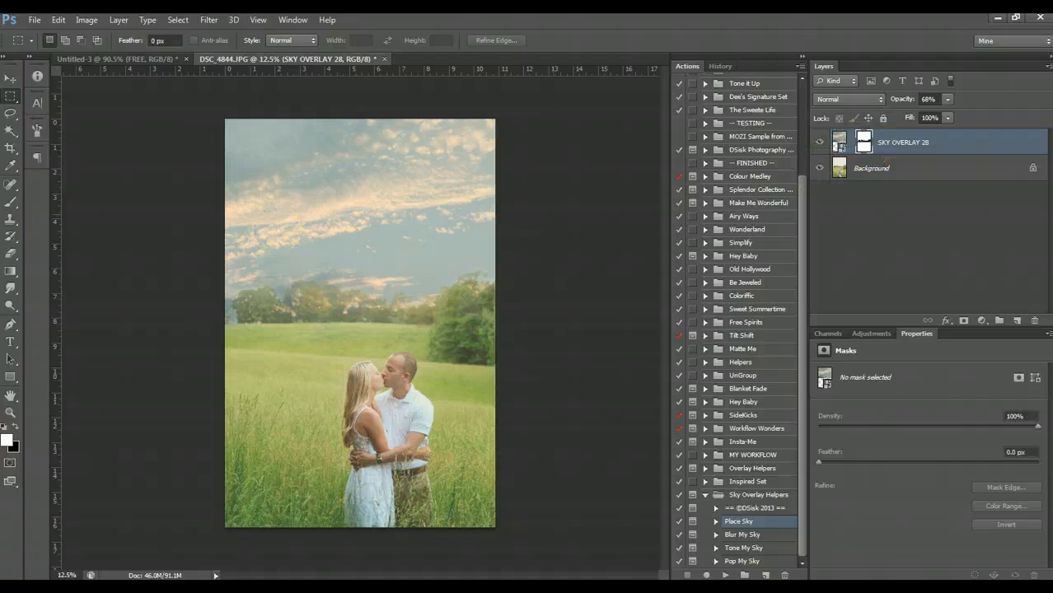
click(9, 207)
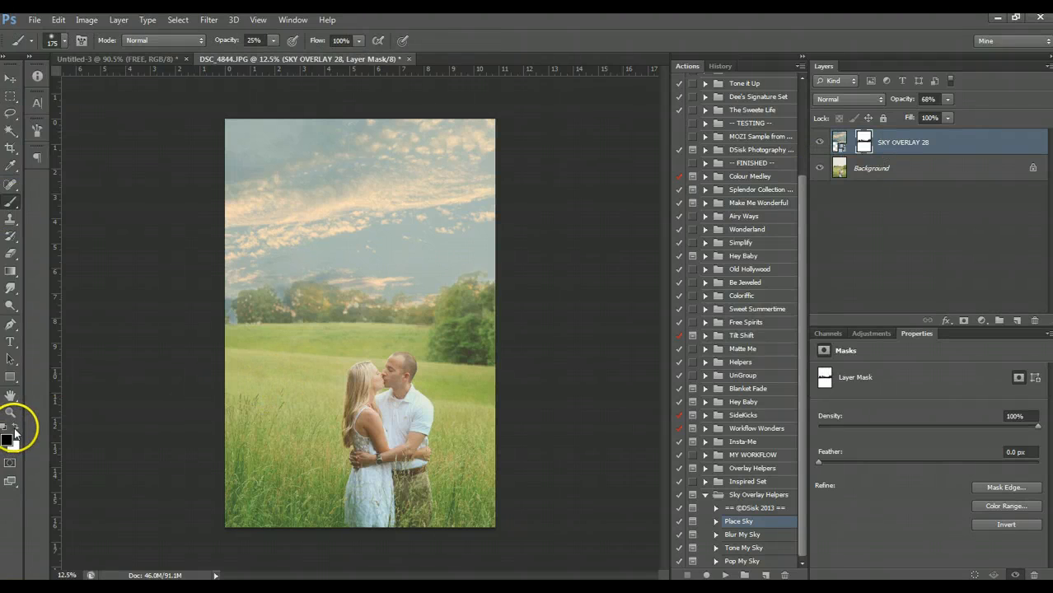
key(bracketright)
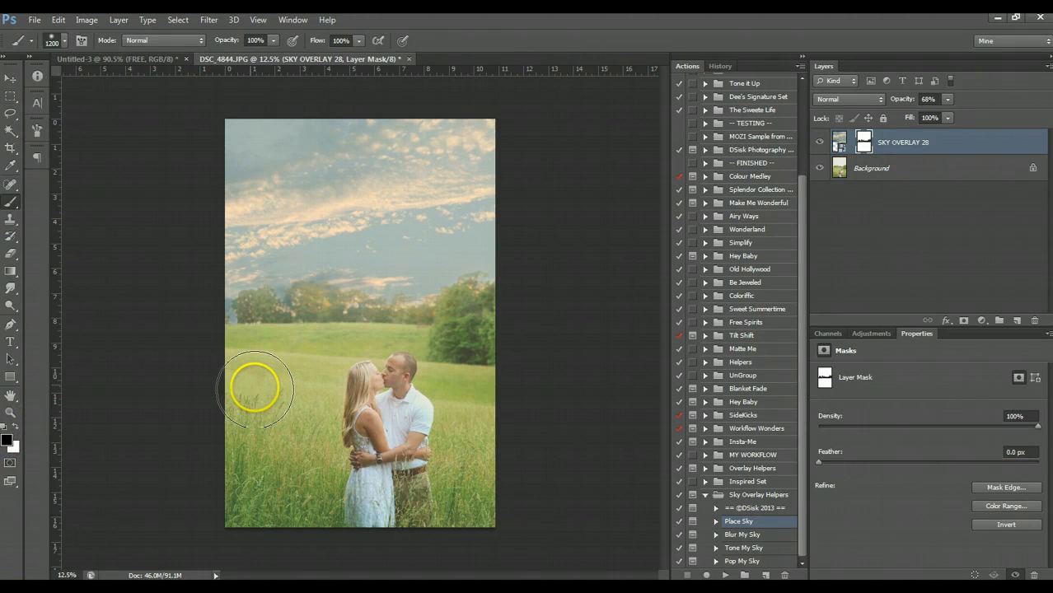
key(bracketright)
key(bracketright)
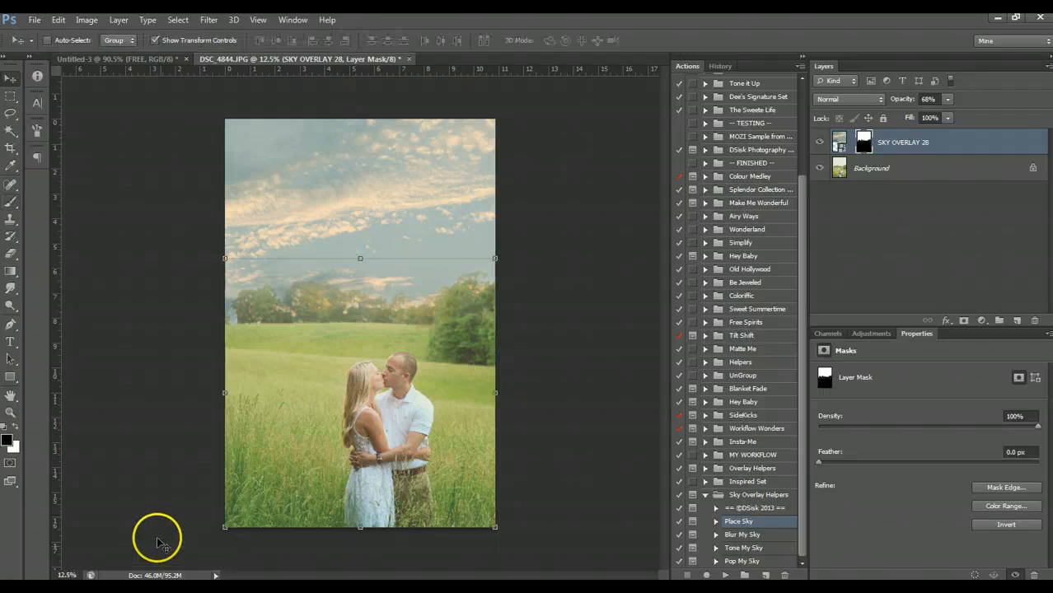
Move the unlinked sky image down about 0.16 in, leaving its mask in place, and relink the mask to the sky overlay
click(841, 140)
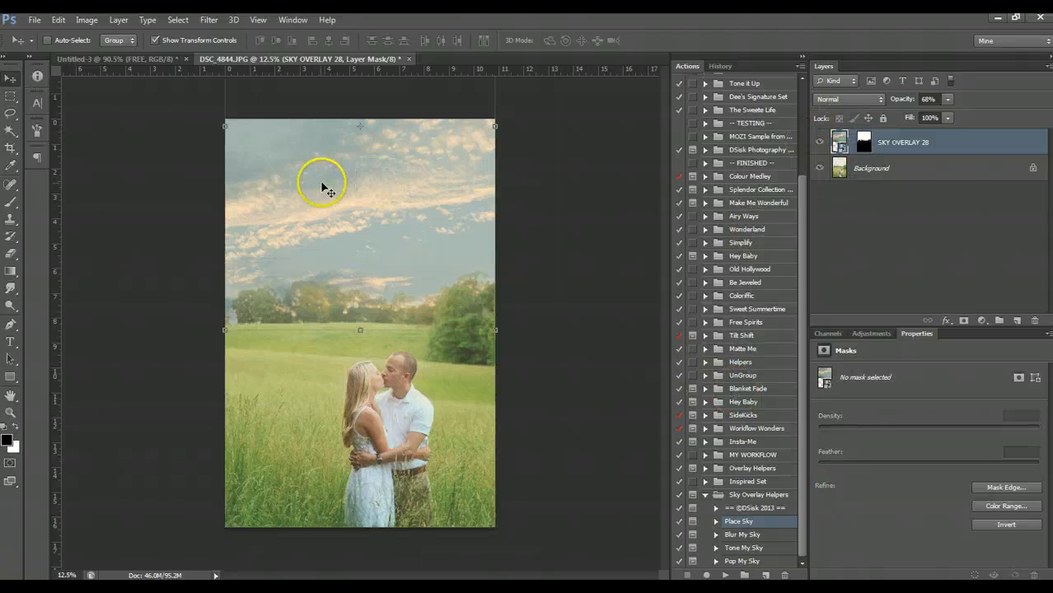
drag(371, 177, 409, 278)
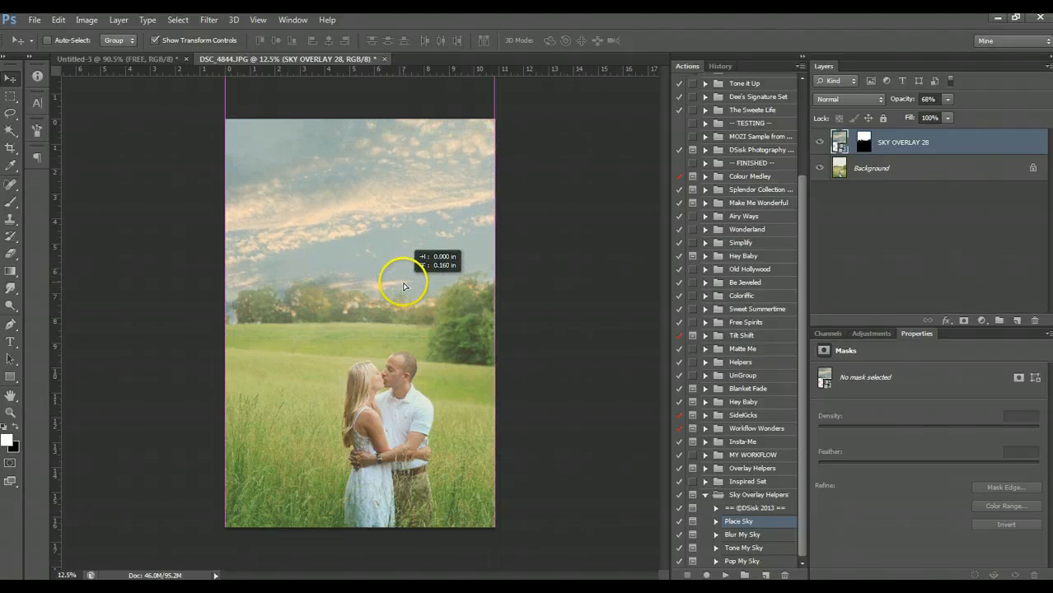
click(880, 170)
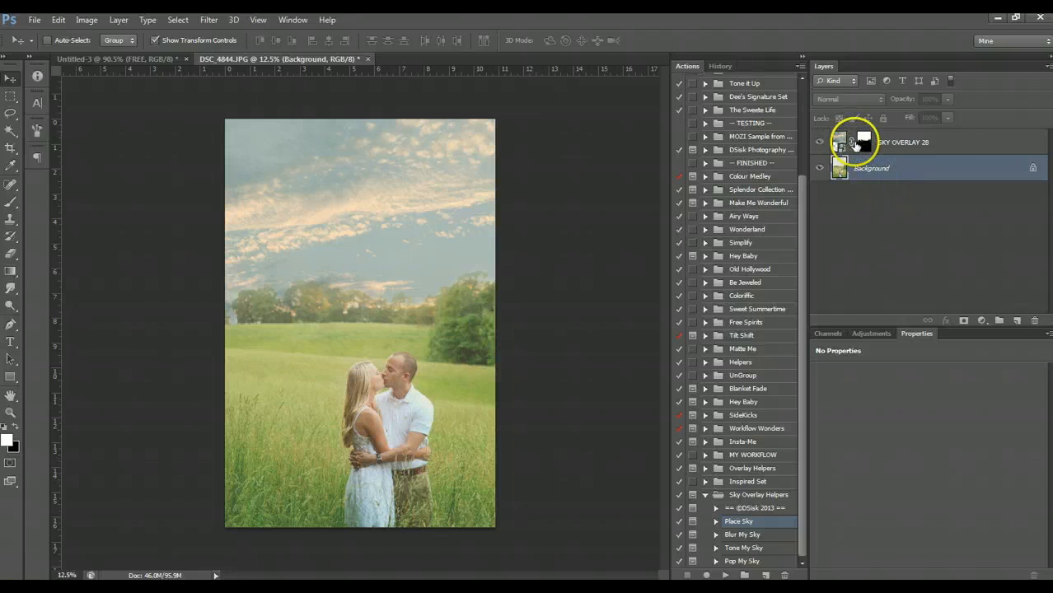
click(896, 142)
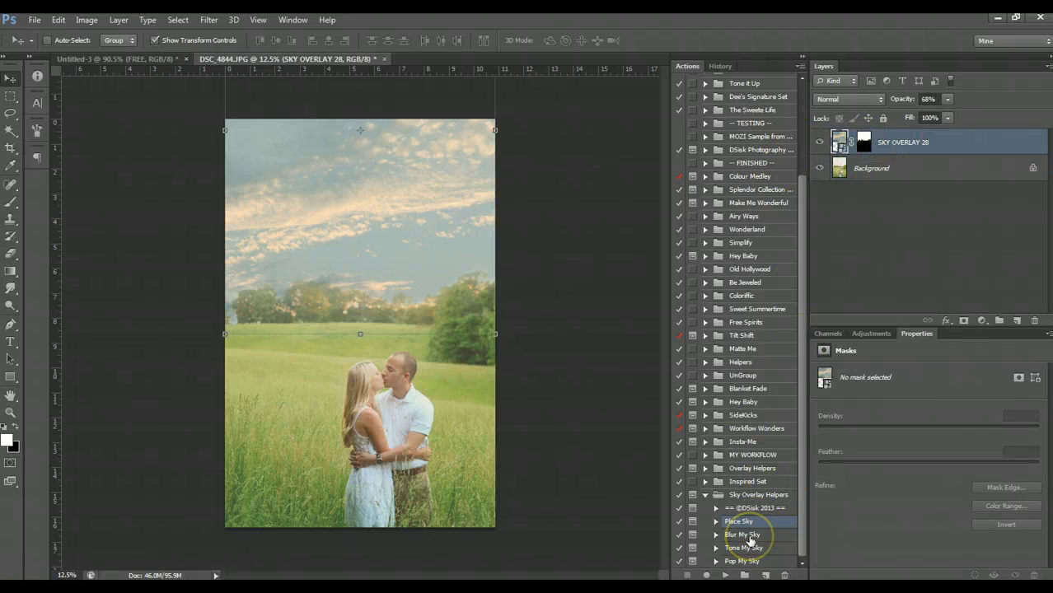
Run the Blur My Sky action on the sky overlay's image rather than its mask, applying the Gaussian Blur
click(745, 535)
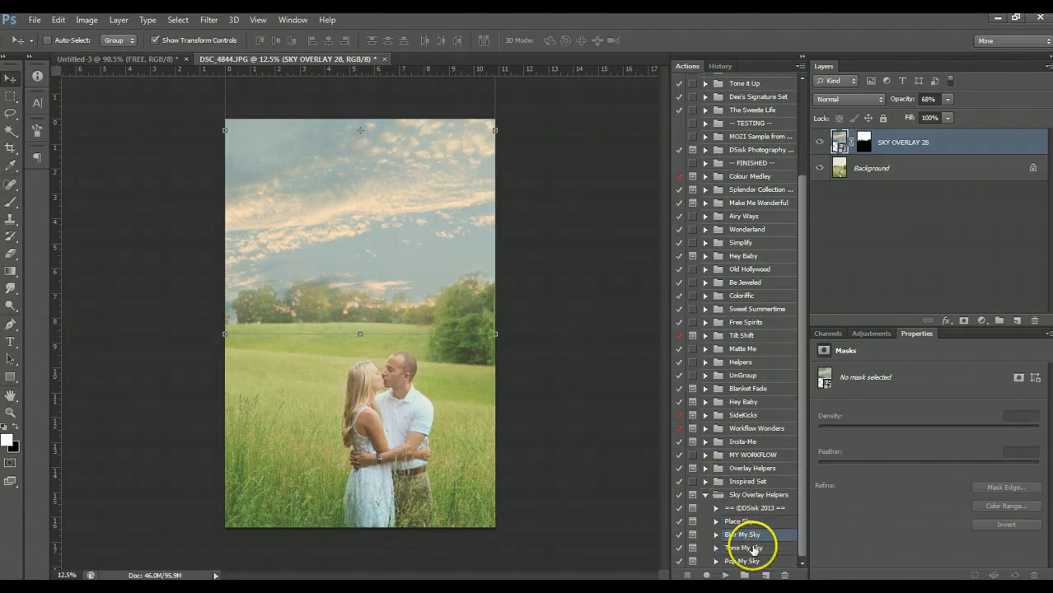
click(726, 576)
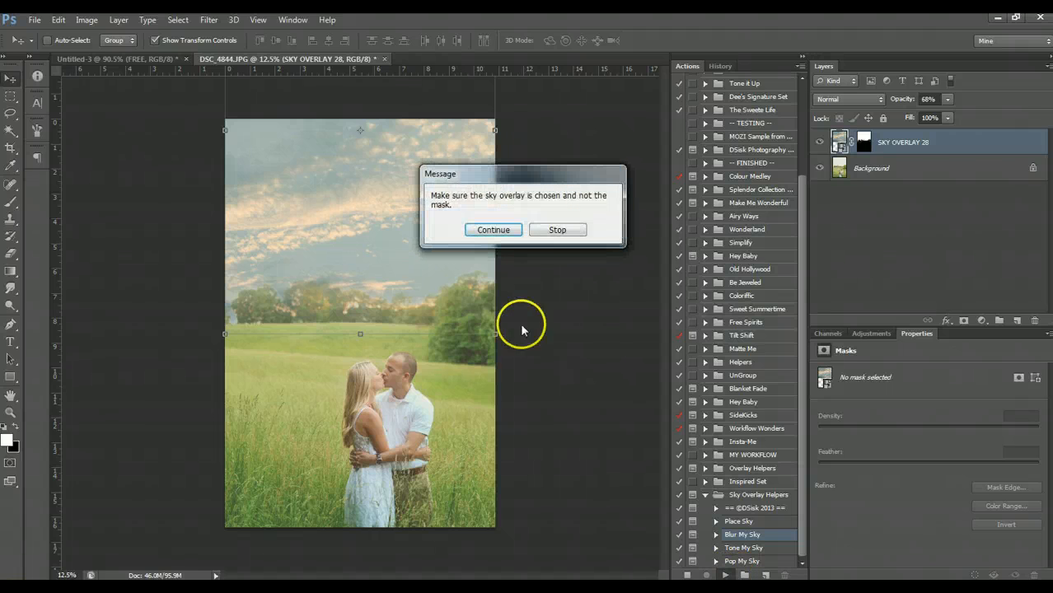
click(557, 234)
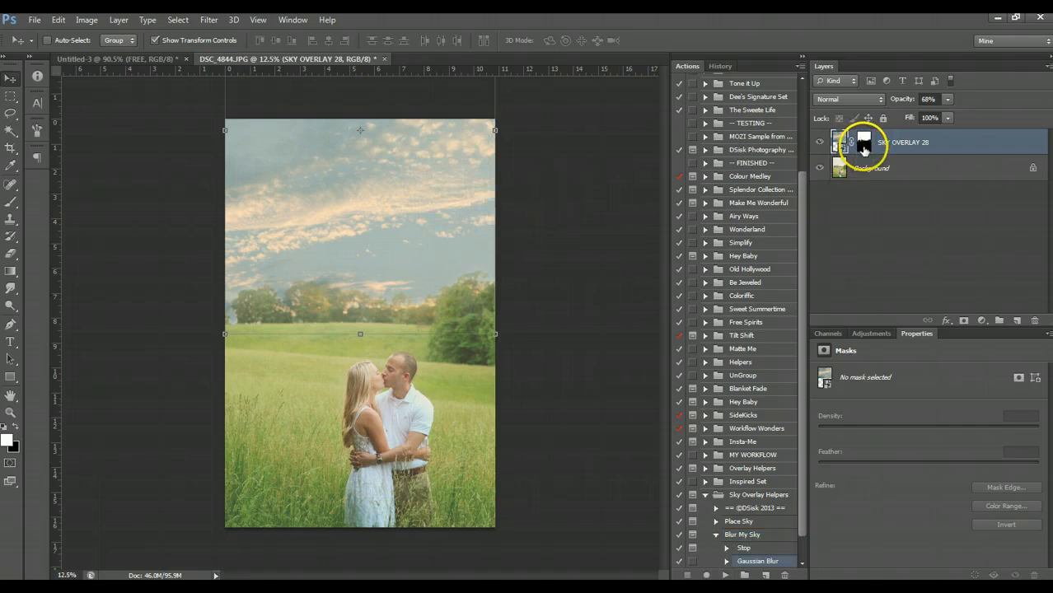
click(865, 147)
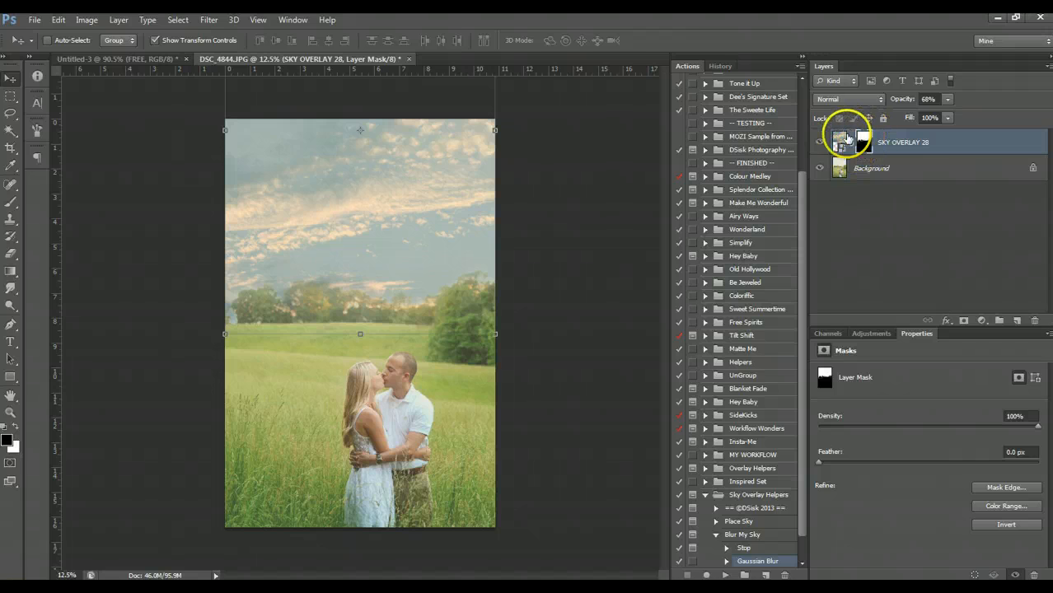
click(839, 143)
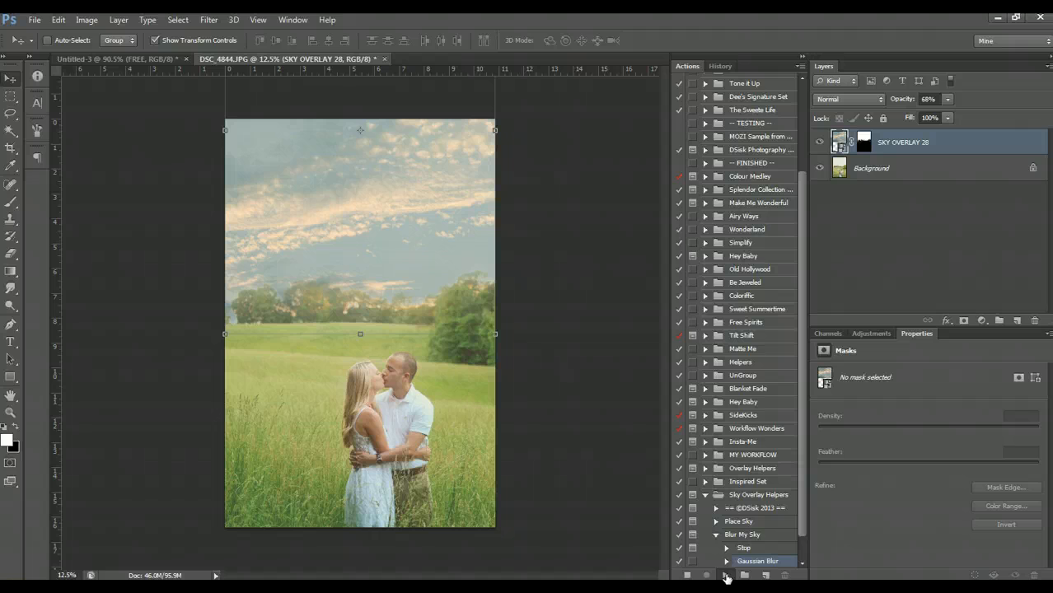
click(726, 576)
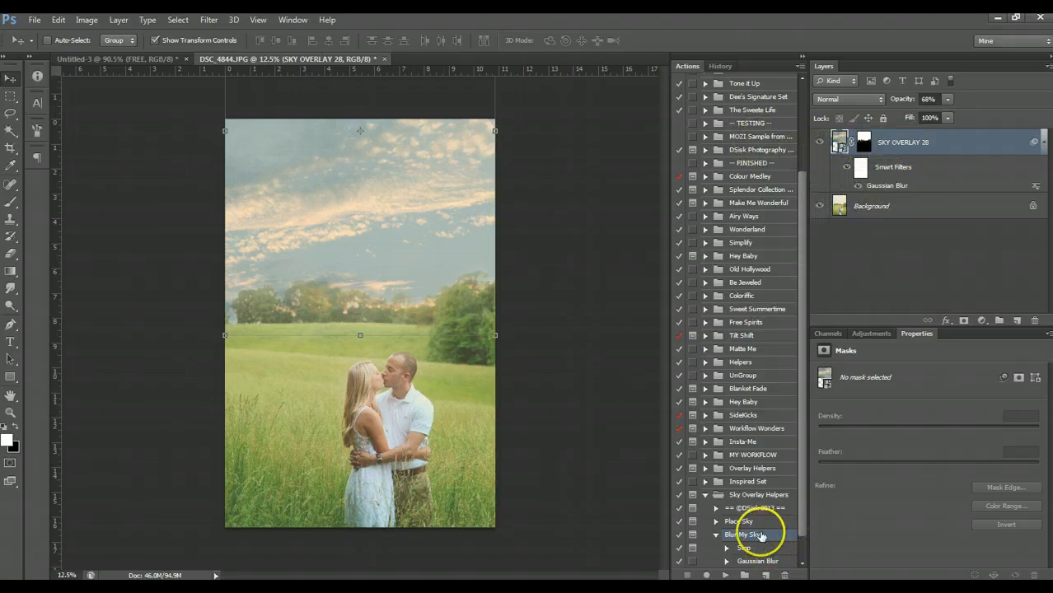
click(716, 535)
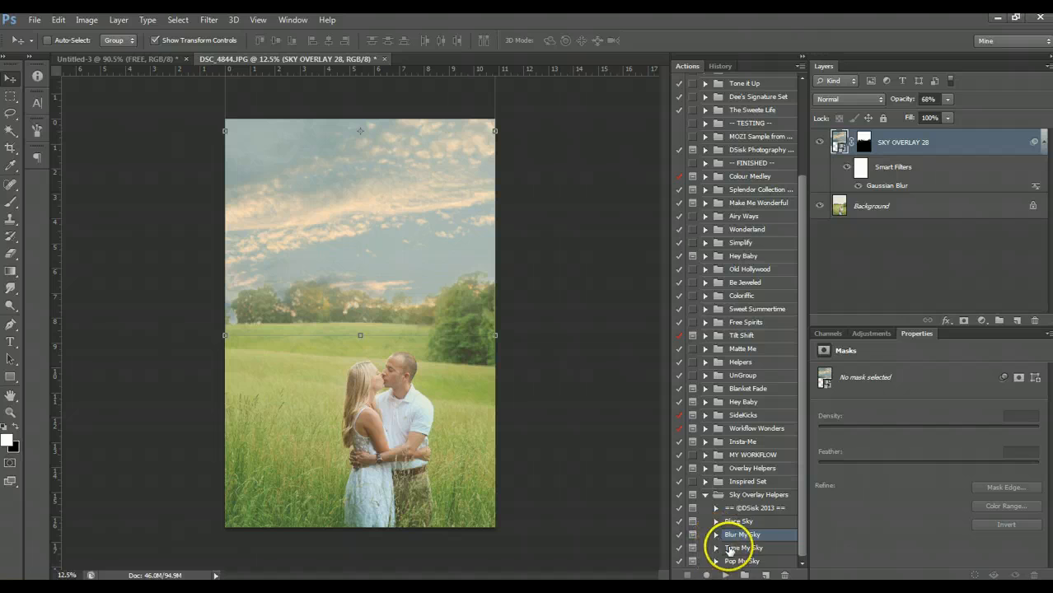
Run the Tone My Sky action on the sky overlay layer to add the clipped color tone layers
click(737, 548)
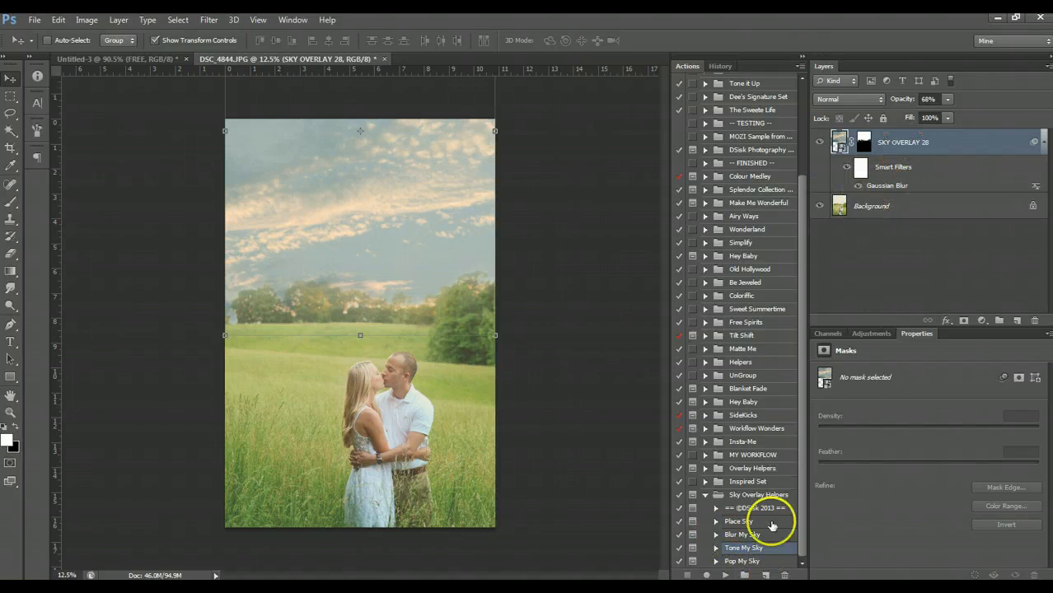
click(725, 577)
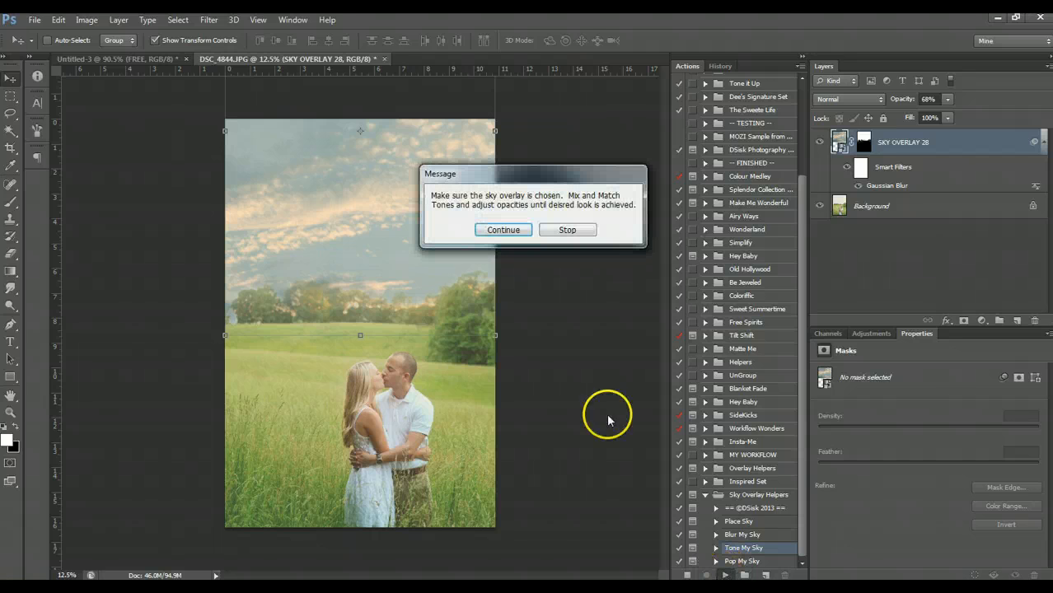
click(500, 231)
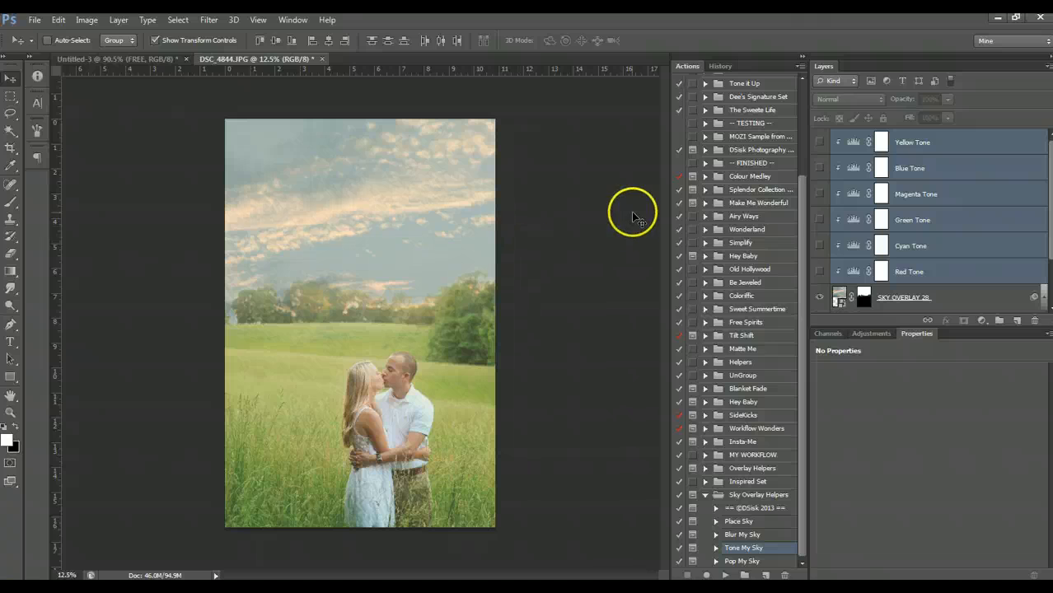
Preview the Red, Cyan, Yellow and Blue Tone layers on the sky one at a time, hiding each again
click(922, 277)
click(923, 278)
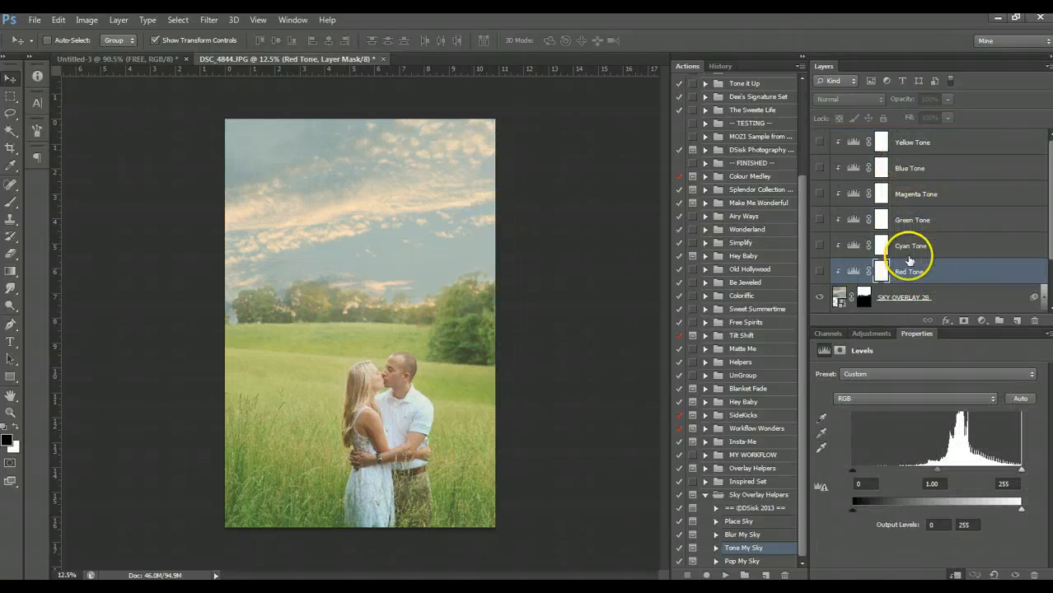
click(819, 272)
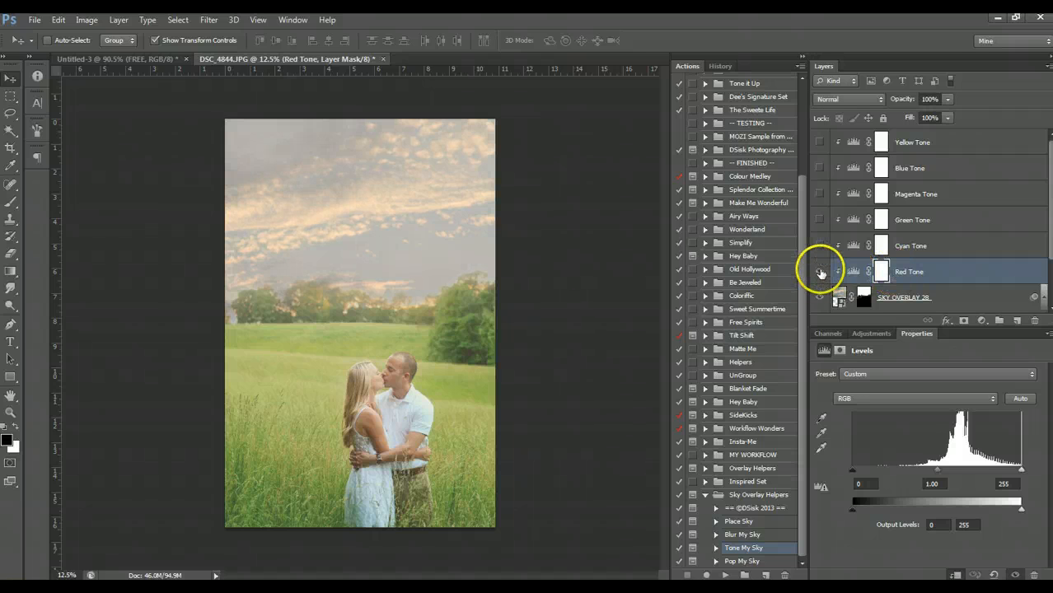
click(820, 272)
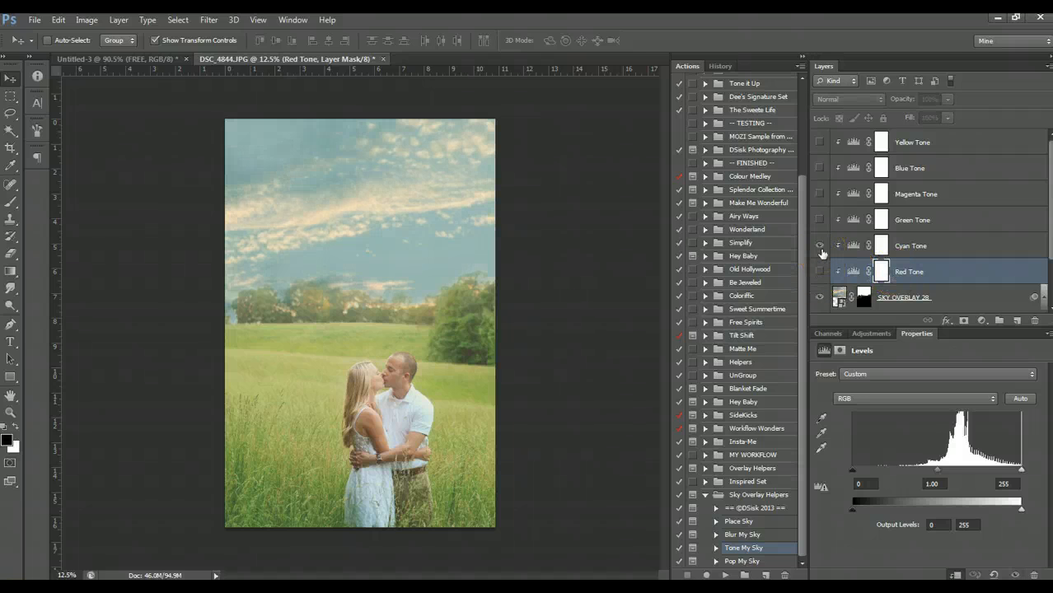
click(822, 144)
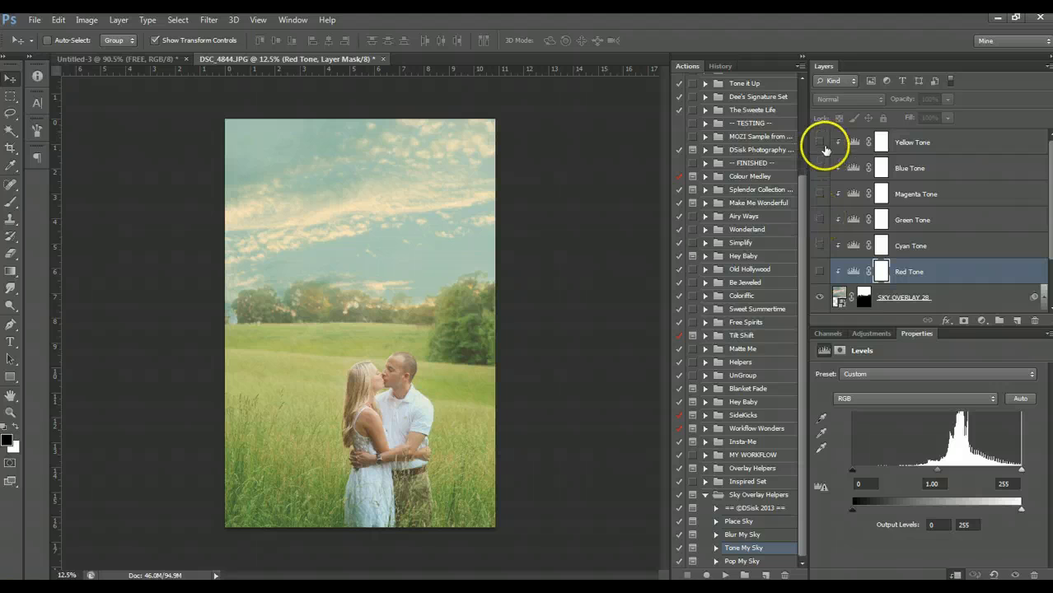
click(822, 144)
click(820, 169)
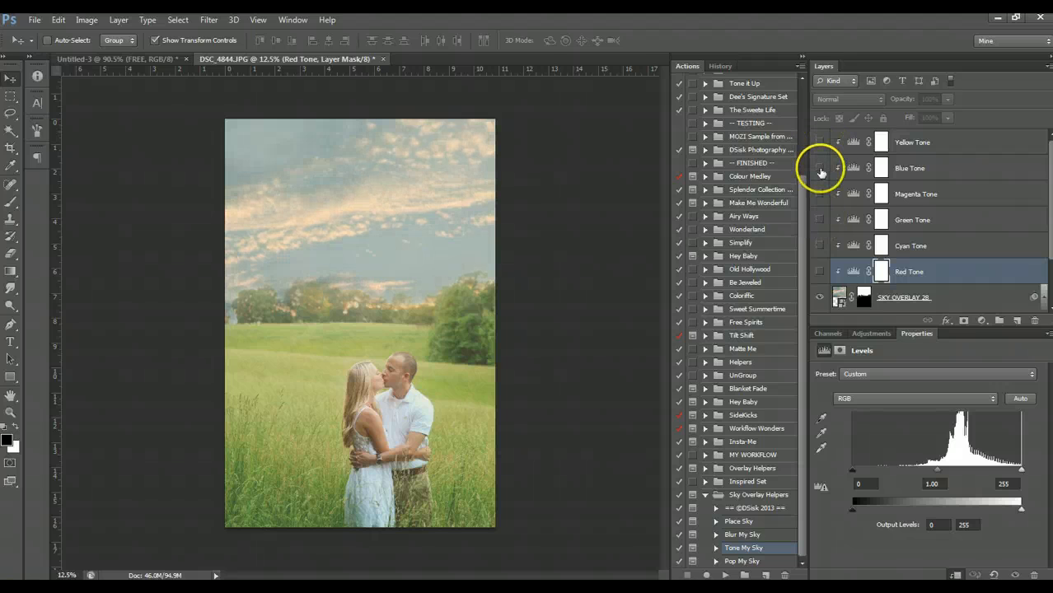
click(820, 169)
Make the Magenta, Blue, Red and Yellow Tone layers visible together on the sky overlay
click(819, 194)
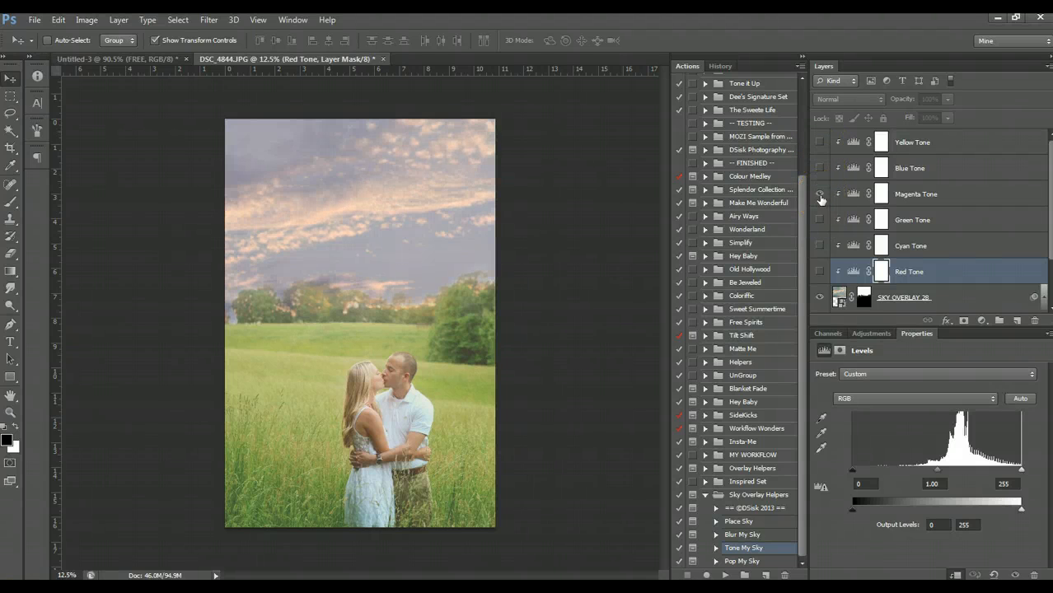
click(820, 169)
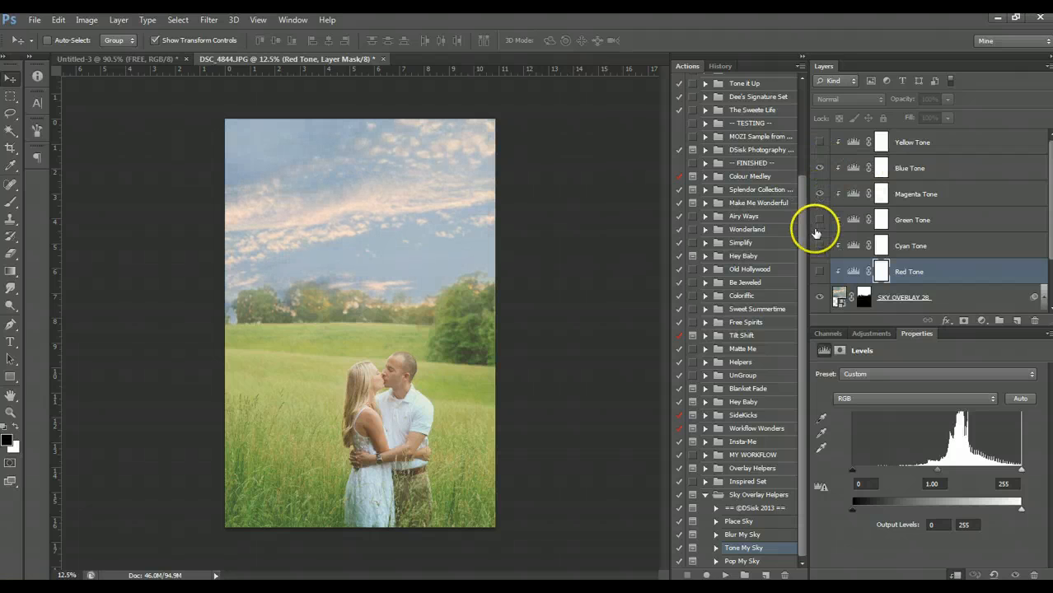
click(820, 273)
click(818, 144)
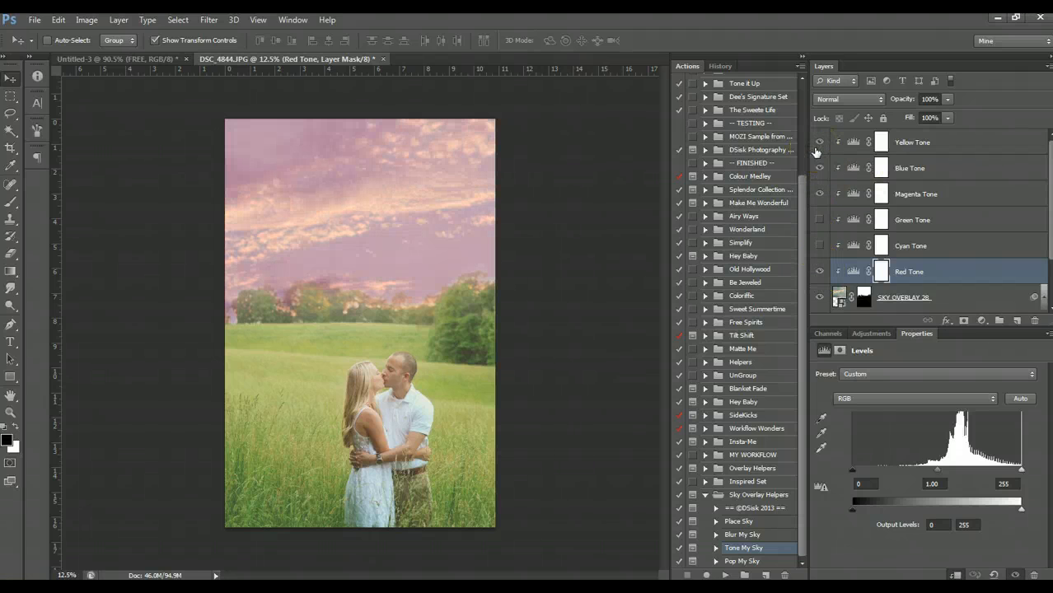
Set the opacity of the Magenta Tone layer to 50%, the Red Tone layer to 33% and the Blue Tone layer to 33%
click(912, 194)
drag(948, 99, 915, 118)
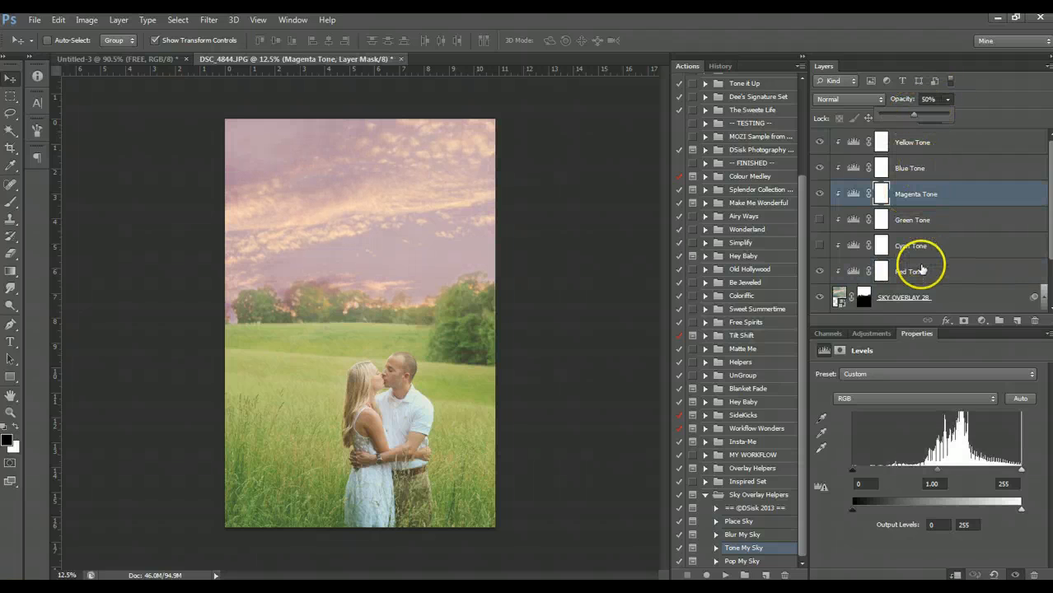
click(918, 268)
drag(948, 99, 917, 118)
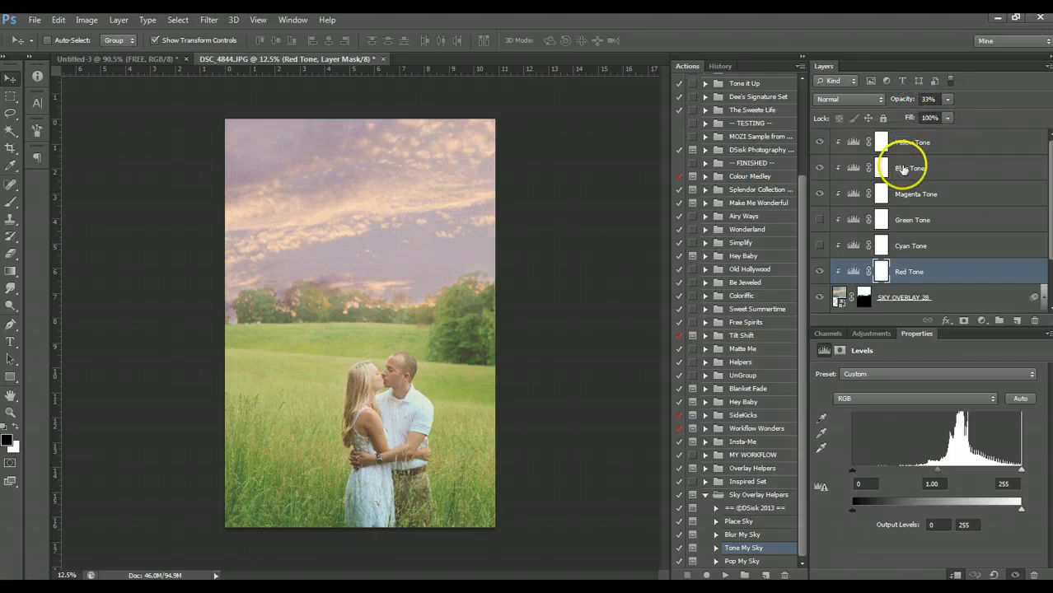
click(881, 168)
drag(927, 119, 904, 113)
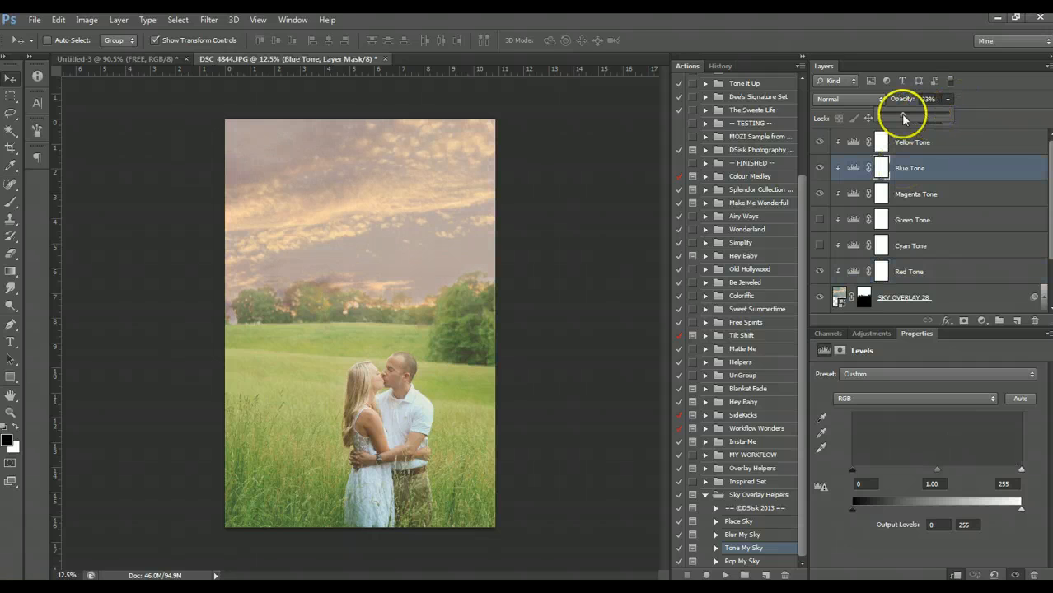
Make the Green Tone layer visible and set its opacity to 52%
click(881, 220)
click(819, 222)
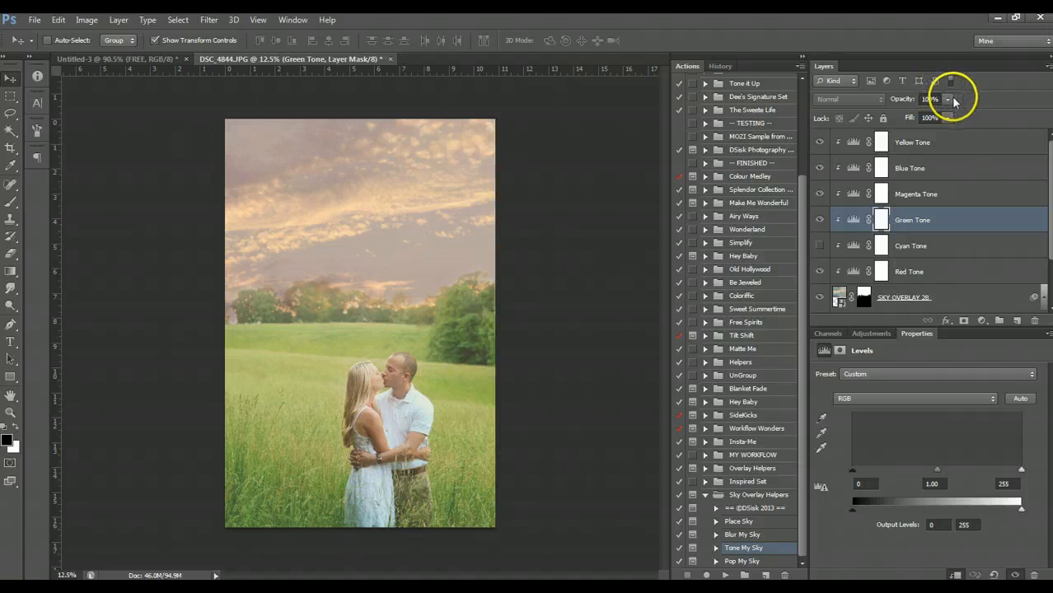
click(947, 100)
drag(922, 119, 916, 117)
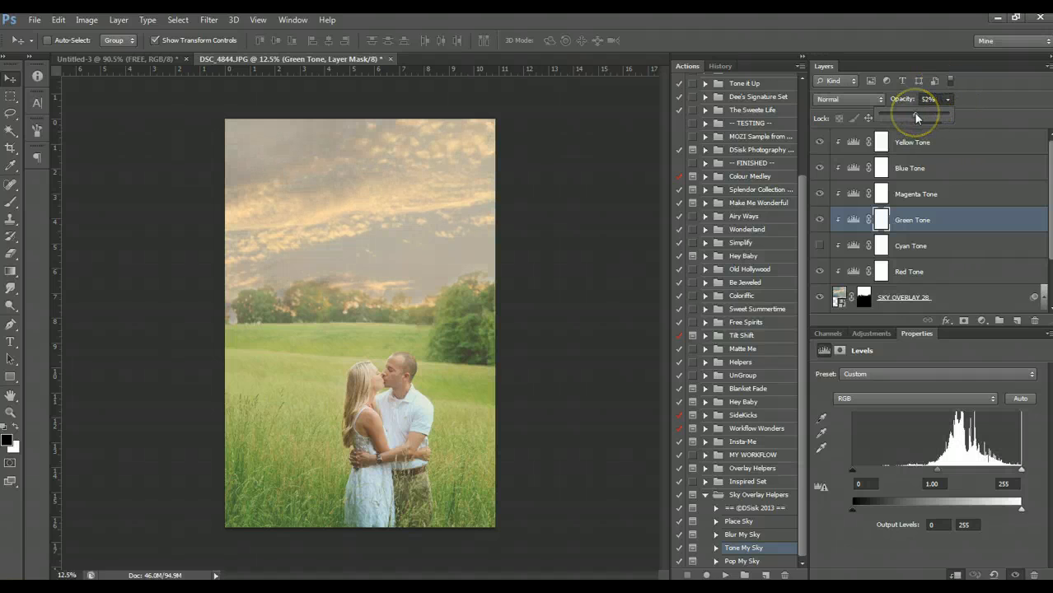
Switch the visible tone layers to only Blue and Cyan, hiding the Yellow, Magenta, Green and Red ones
click(10, 412)
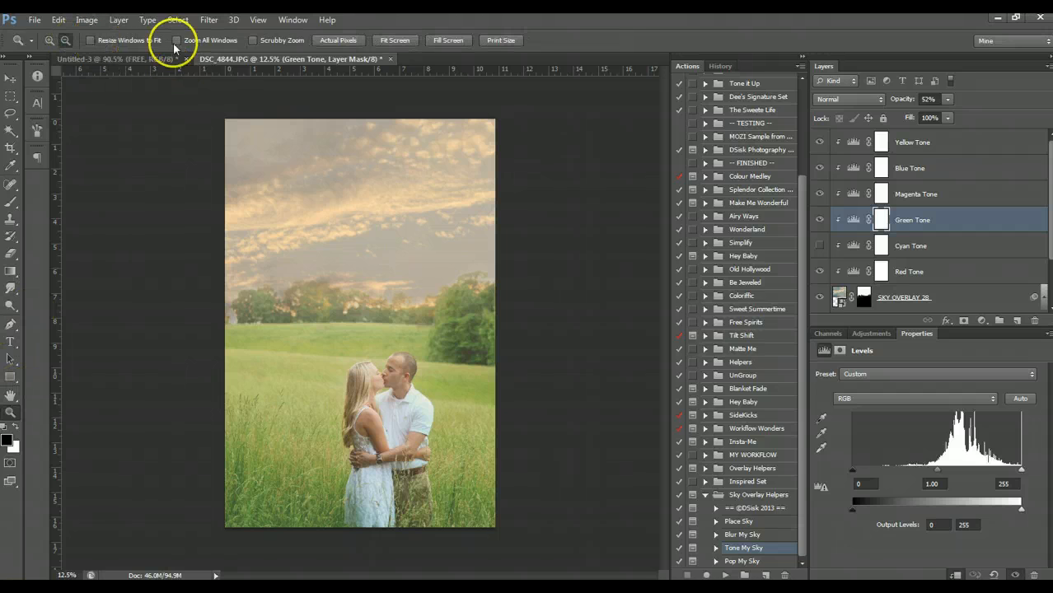
alt+click(300, 185)
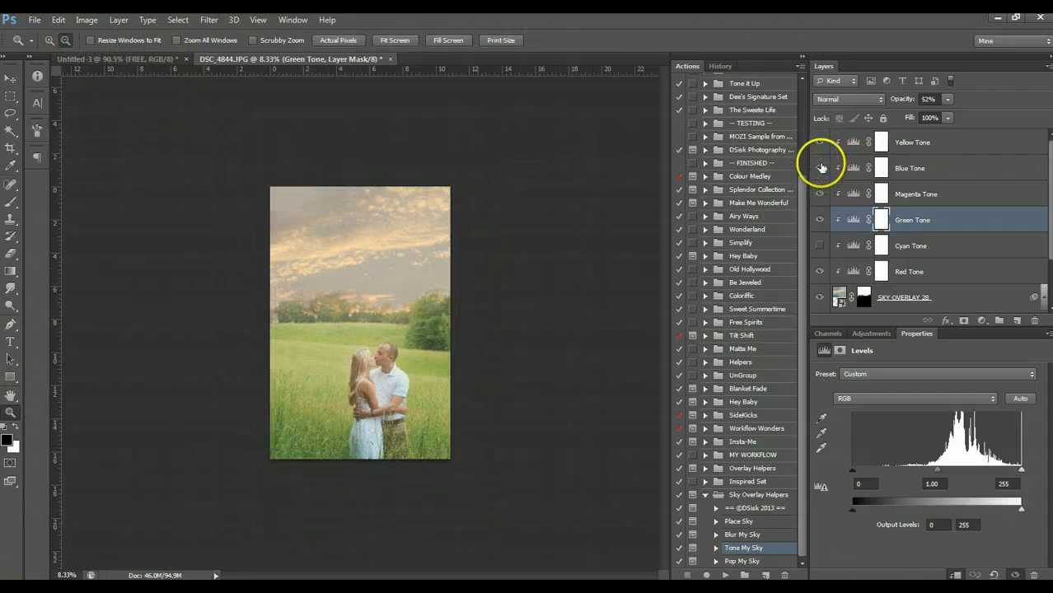
drag(819, 167, 819, 219)
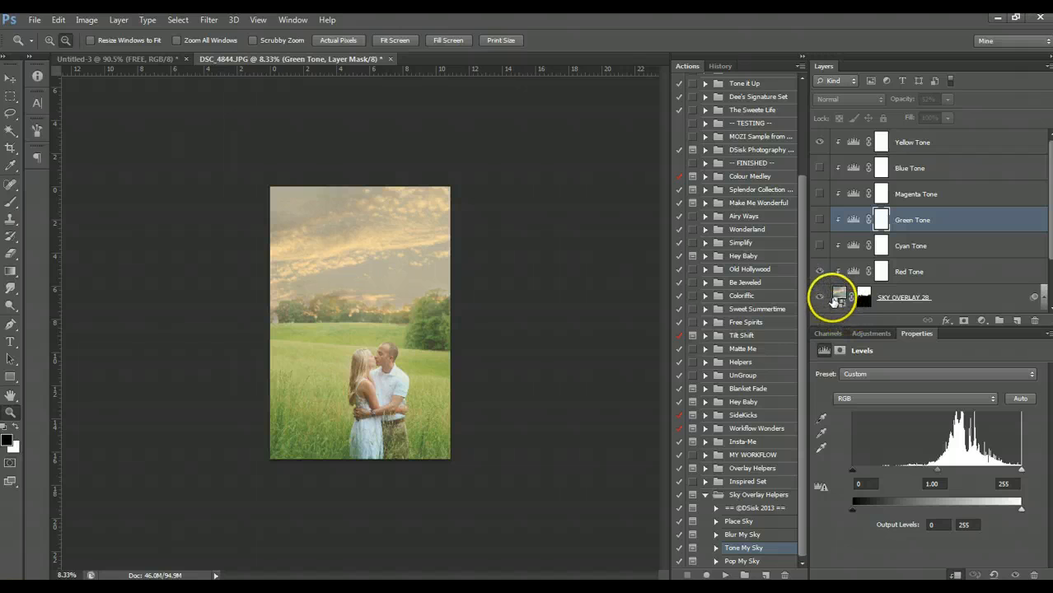
click(819, 142)
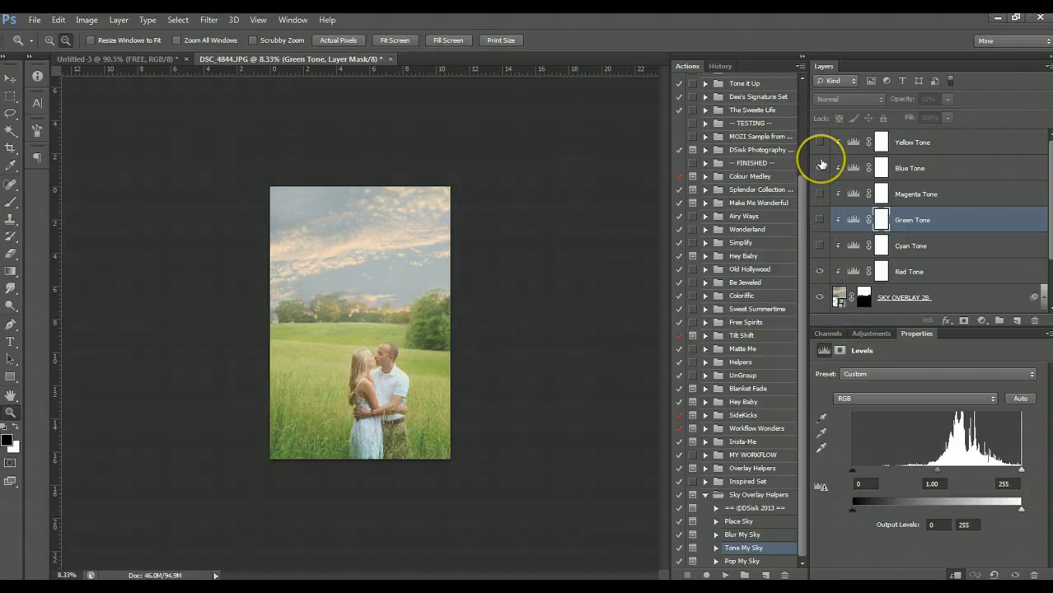
click(820, 167)
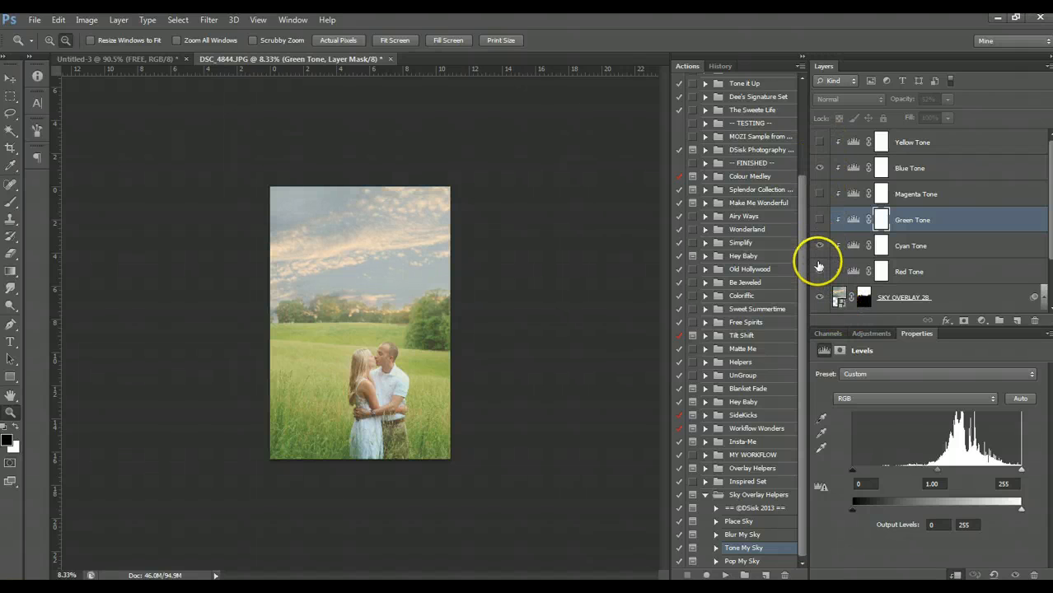
click(819, 272)
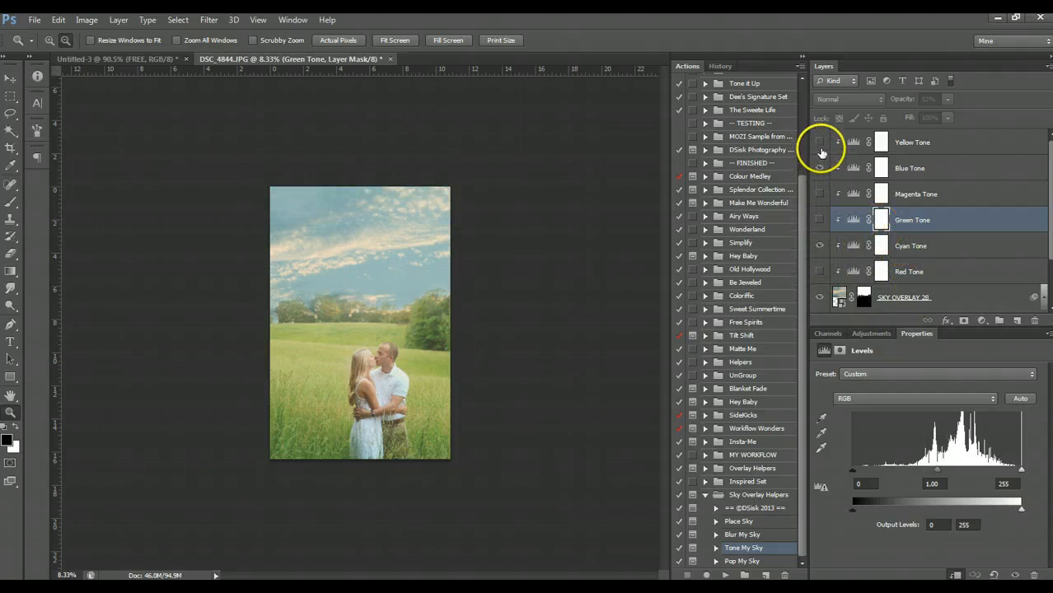
Try the Yellow and Red Tone layers together, and settle on only Blue and Red as visible tones
drag(819, 168, 816, 276)
click(817, 273)
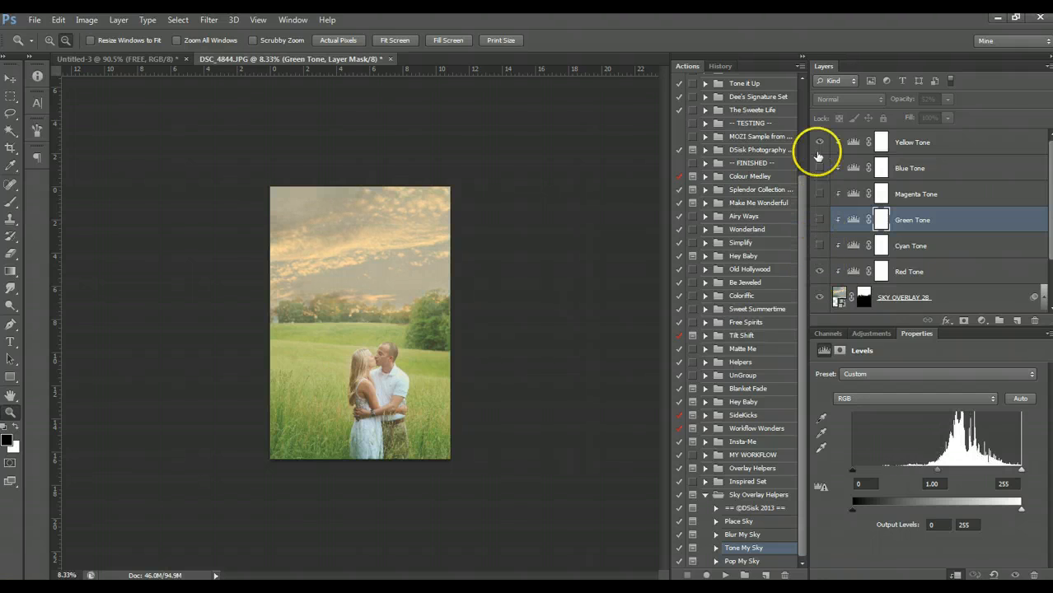
click(818, 145)
click(819, 169)
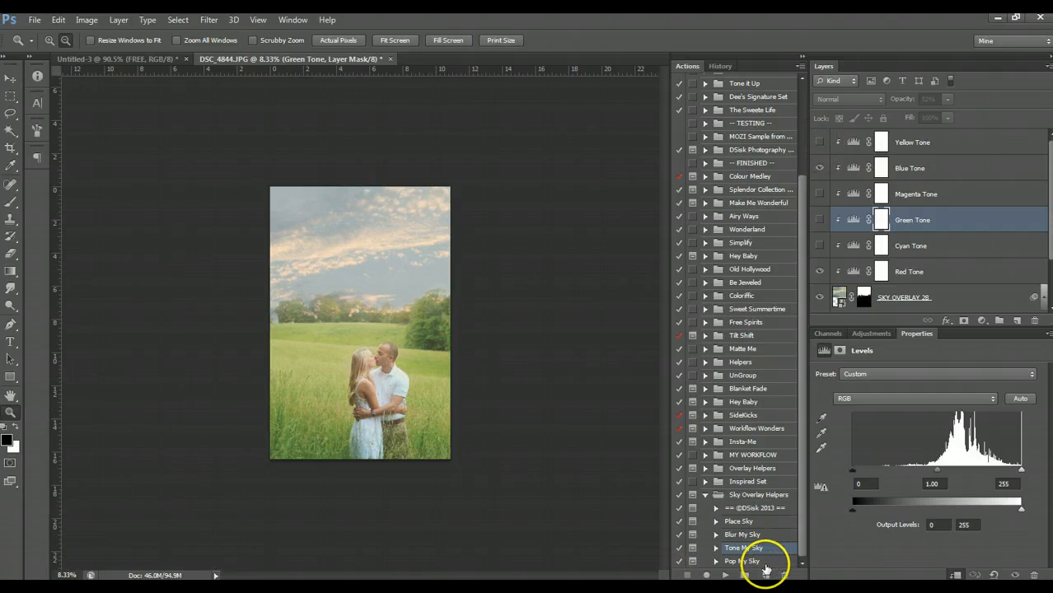
click(762, 561)
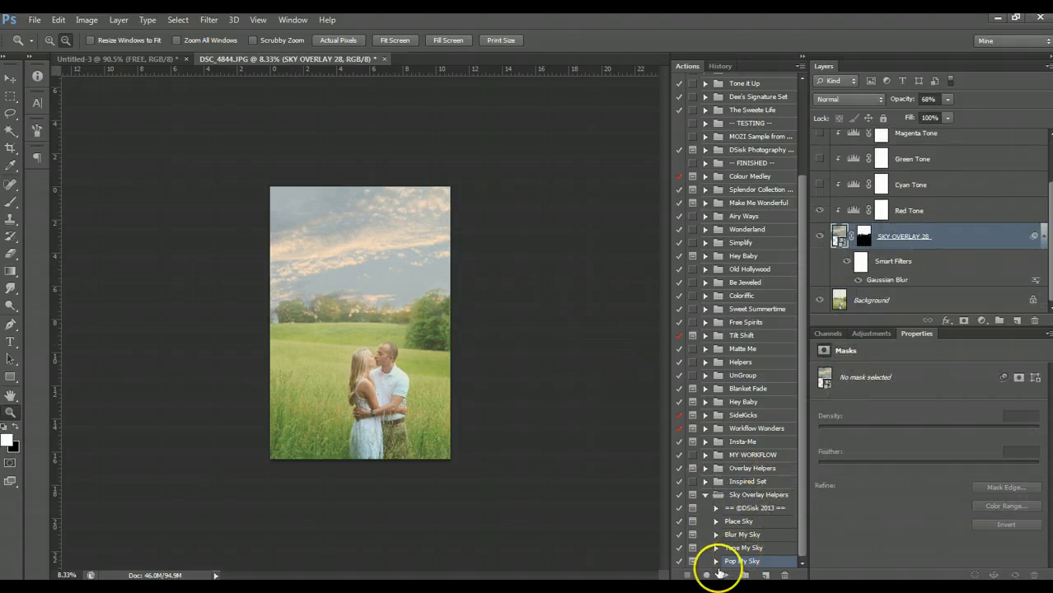
click(722, 575)
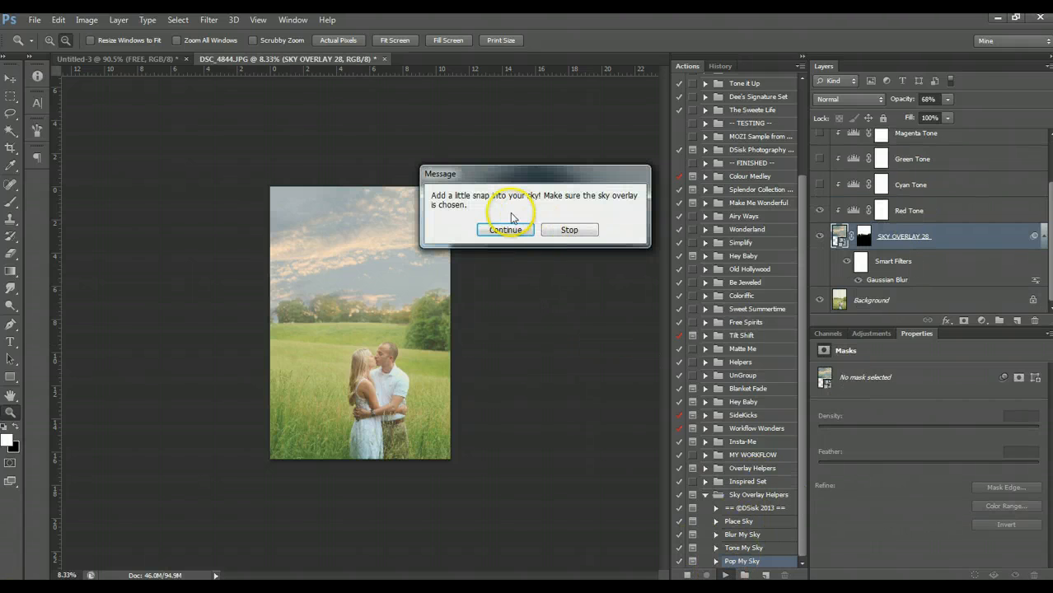
click(580, 234)
Run the Pop My Sky action from the Yellow Tone layer so its contrast layer is added above the clipped tone layers
scroll(865, 245, up, 2)
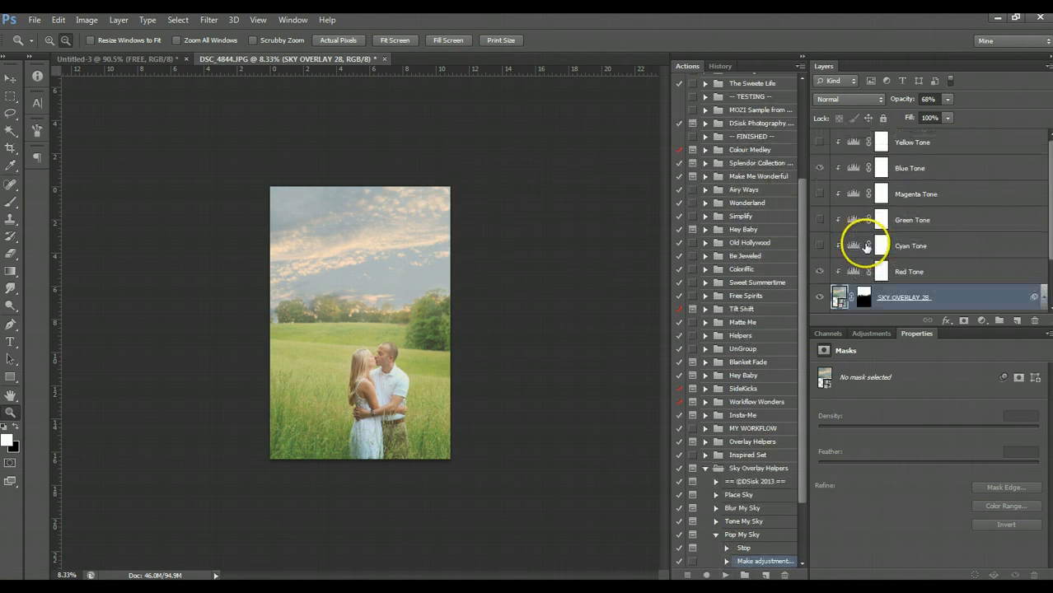
click(922, 150)
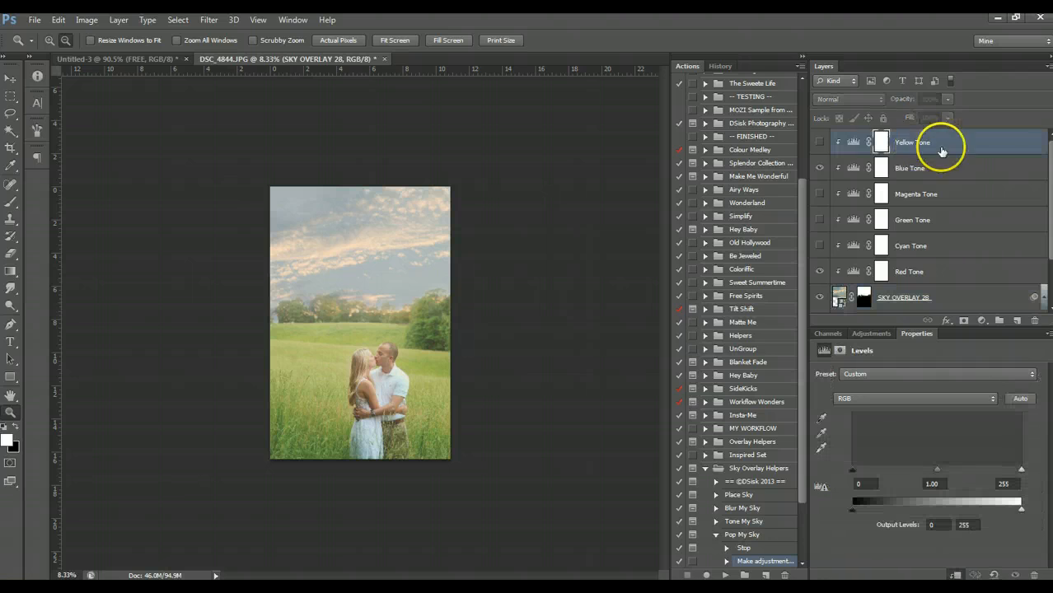
click(726, 576)
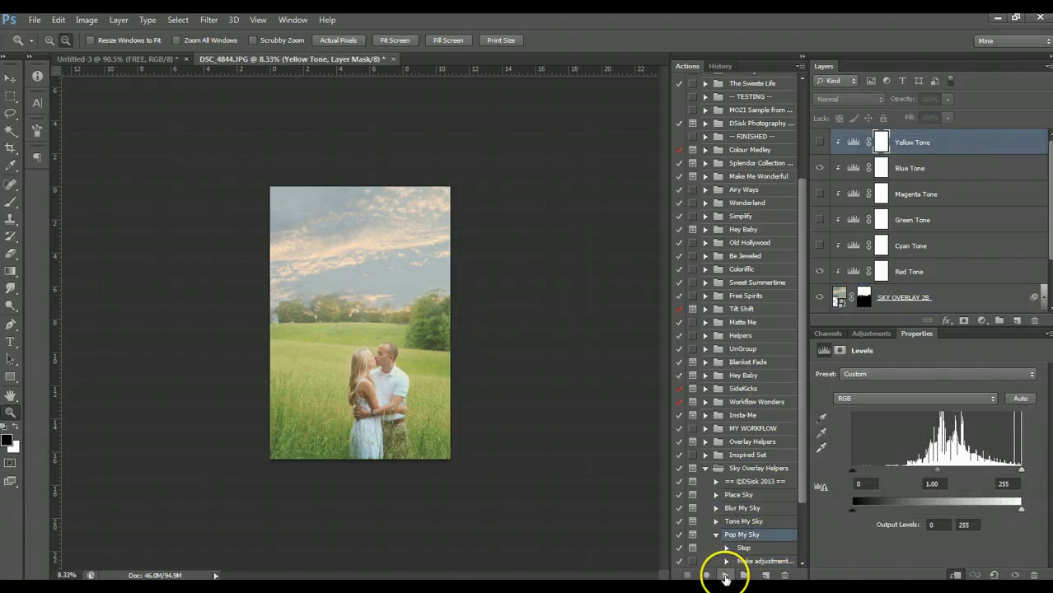
click(503, 235)
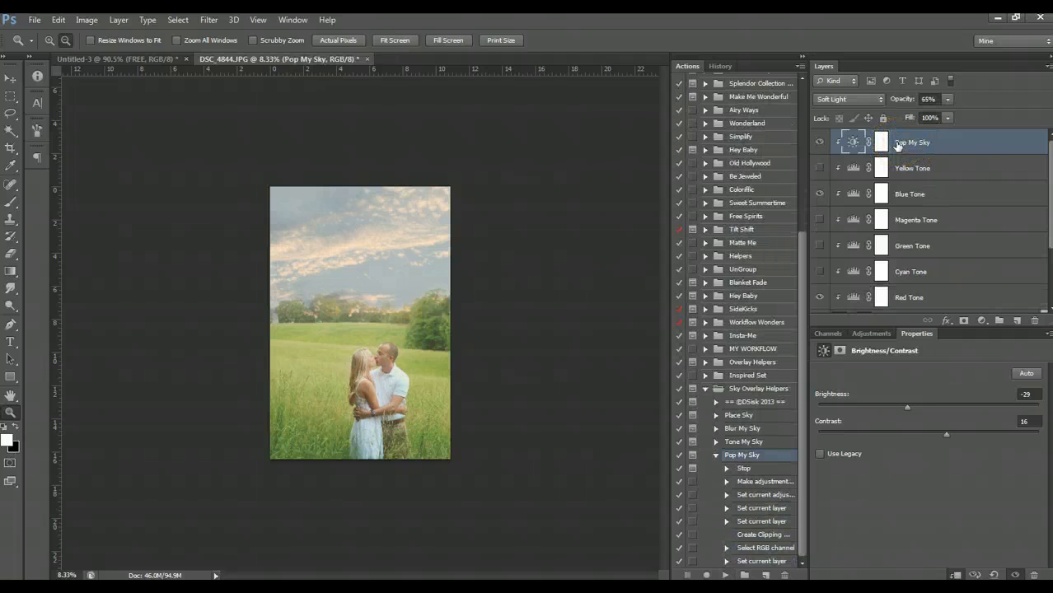
Compare the sky with and without the Pop My Sky layer, and raise that layer's opacity to 100%
click(819, 144)
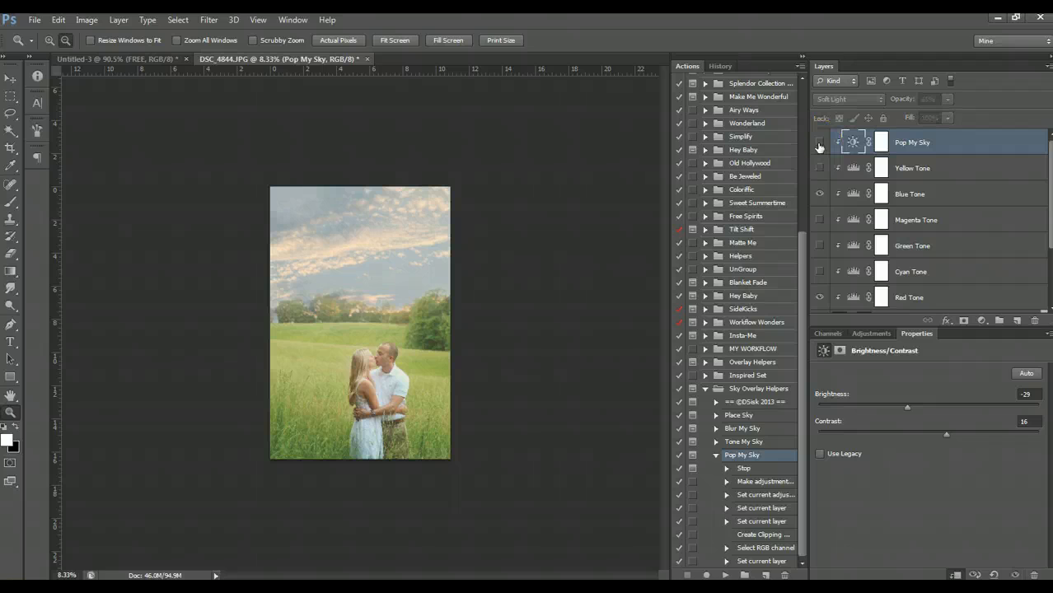
click(819, 144)
click(819, 144)
click(947, 99)
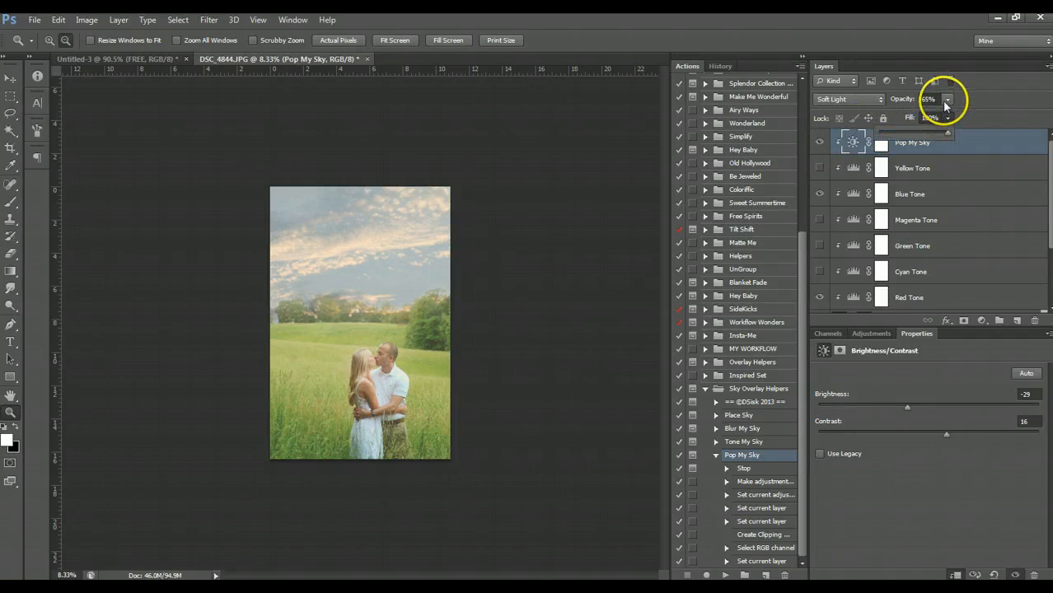
click(946, 100)
drag(946, 115, 939, 118)
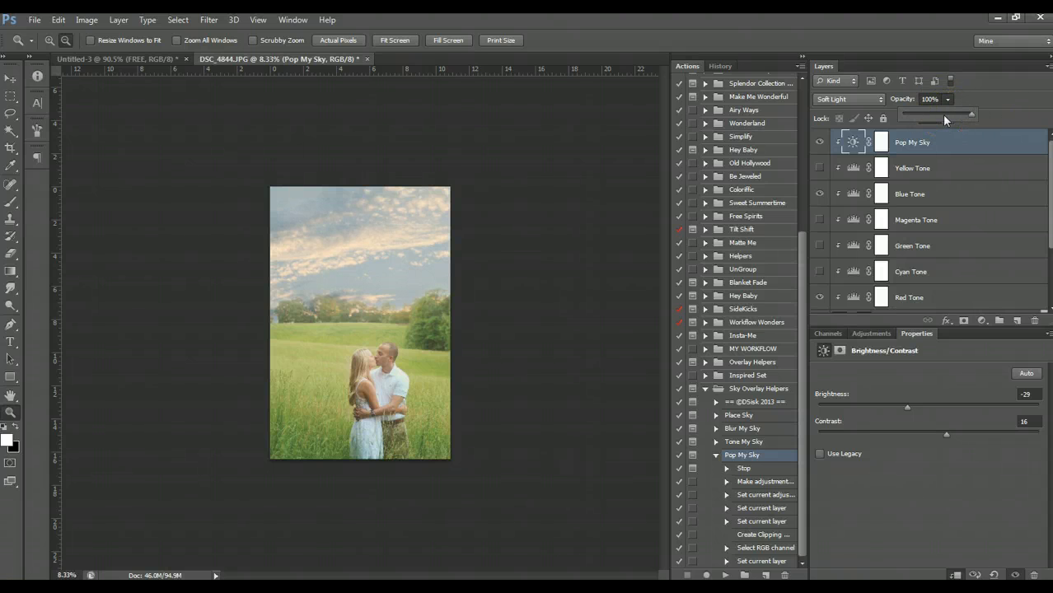
drag(944, 120, 978, 122)
Change the Pop My Sky layer's blend mode to Overlay and set its opacity to 56%
click(830, 99)
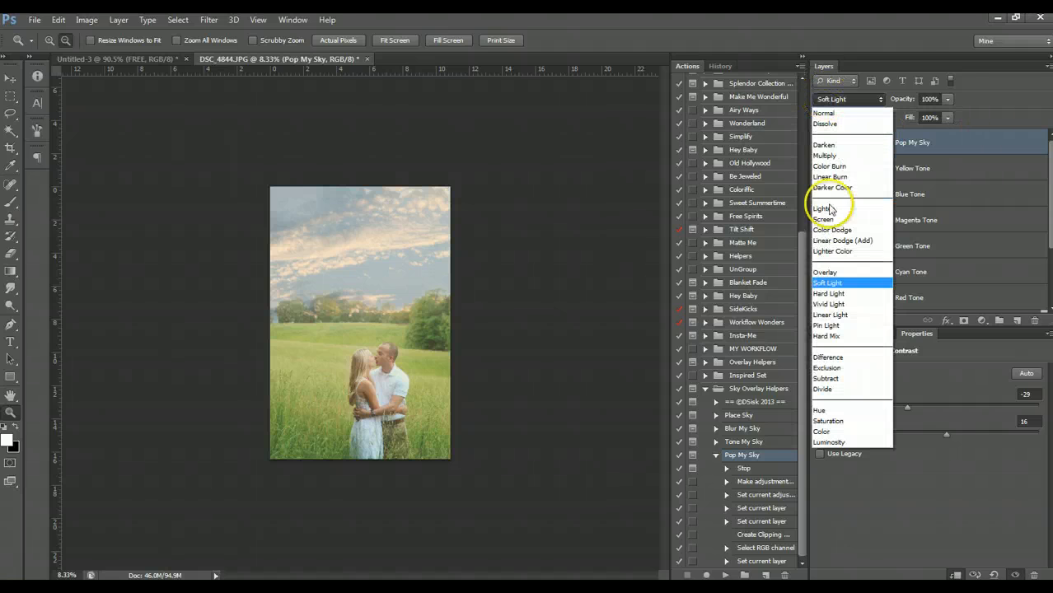
click(832, 271)
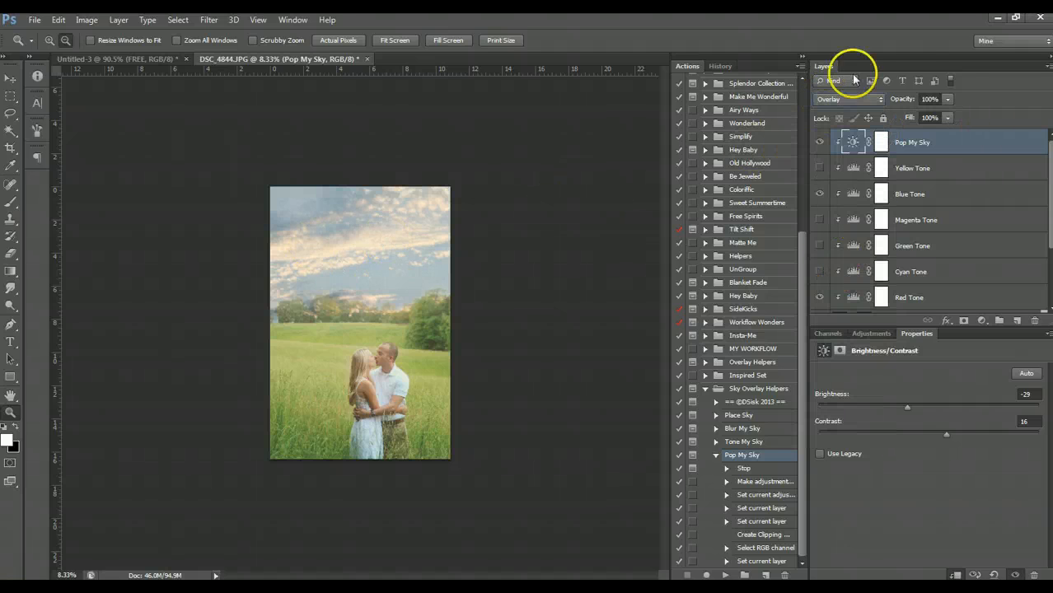
click(948, 99)
click(911, 117)
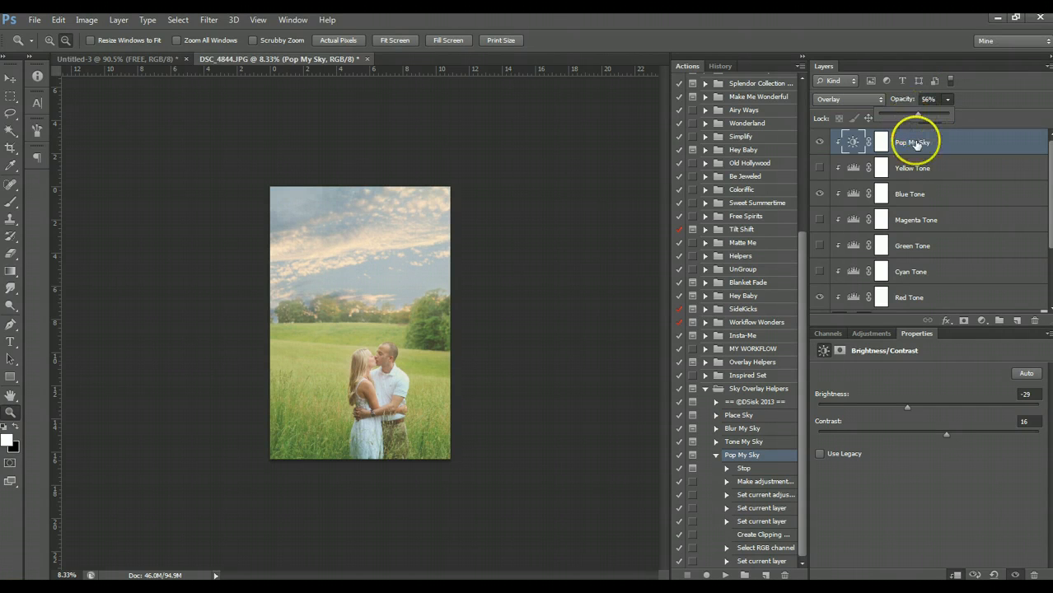
click(919, 135)
Collapse the recorded commands of the Pop My Sky action and review the layer stack from the background up
scroll(865, 275, down, 3)
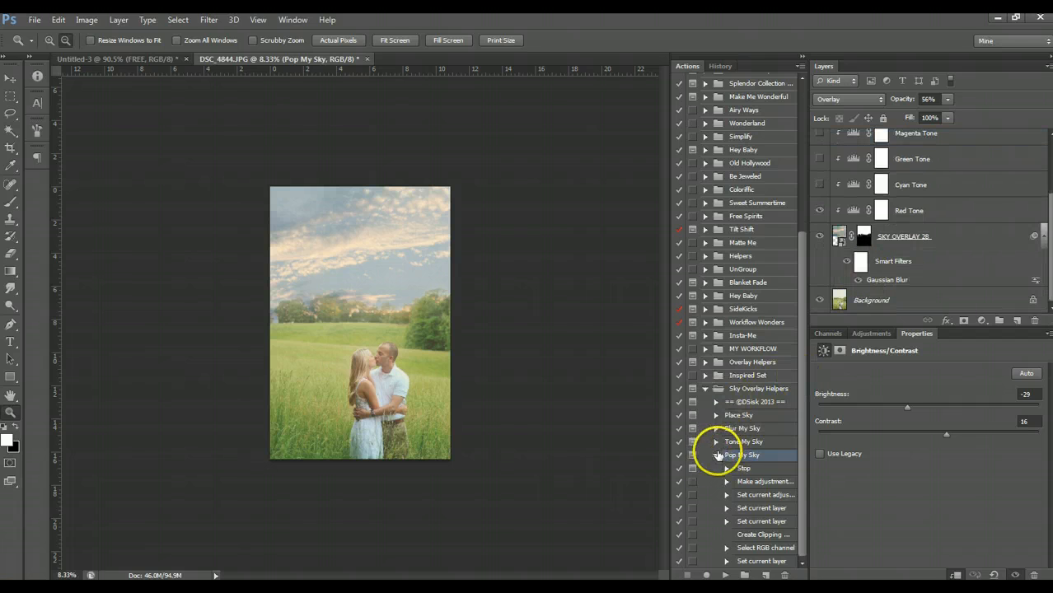
click(715, 456)
scroll(870, 296, up, 3)
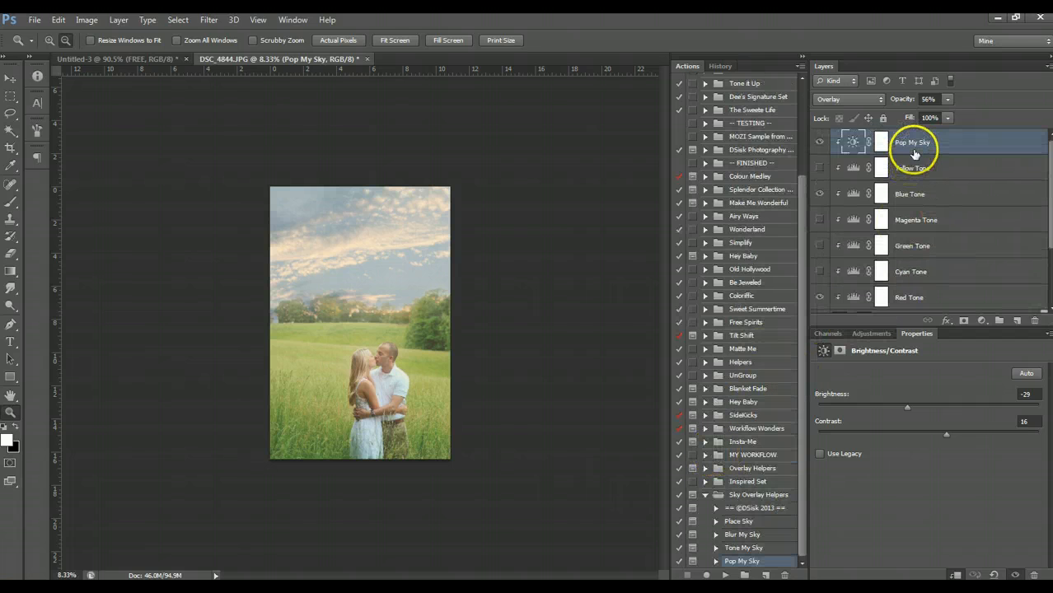
Delete the Pop My Sky layer and rerun the Pop My Sky action from the SKY OVERLAY 28 layer, continuing past the unavailable clipping mask command
drag(911, 145, 1036, 319)
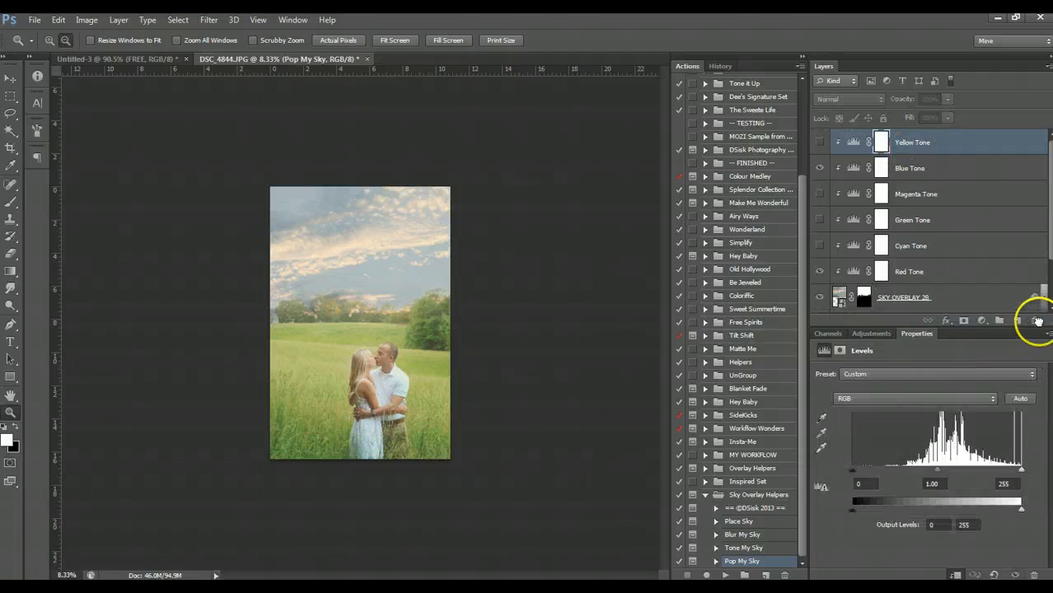
click(906, 296)
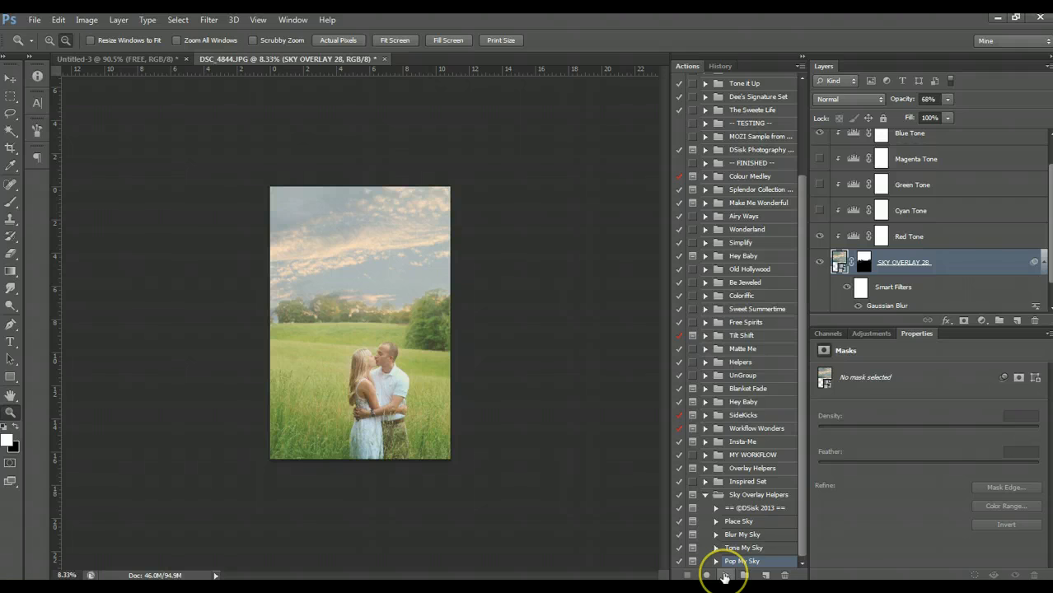
click(724, 577)
click(505, 228)
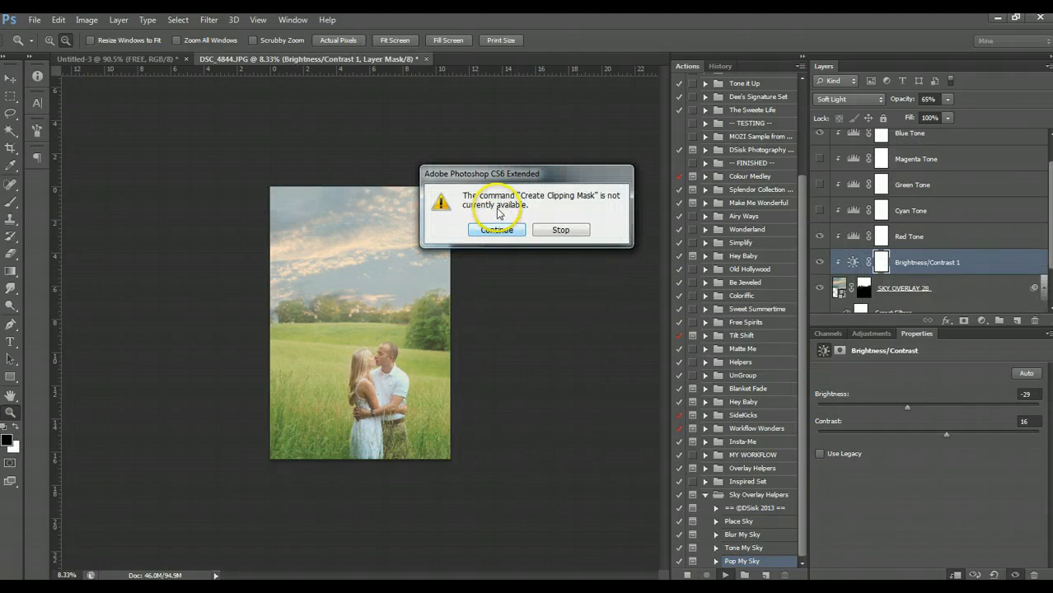
click(501, 230)
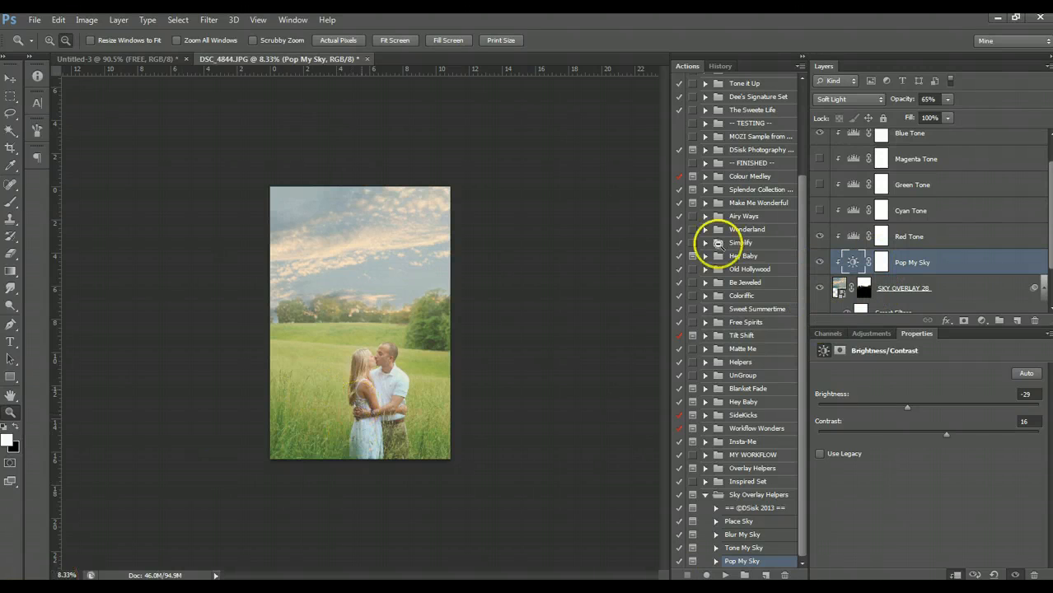
Compare the original photo with the edited sky by showing only the Background layer and restoring the other layers
scroll(882, 293, down, 2)
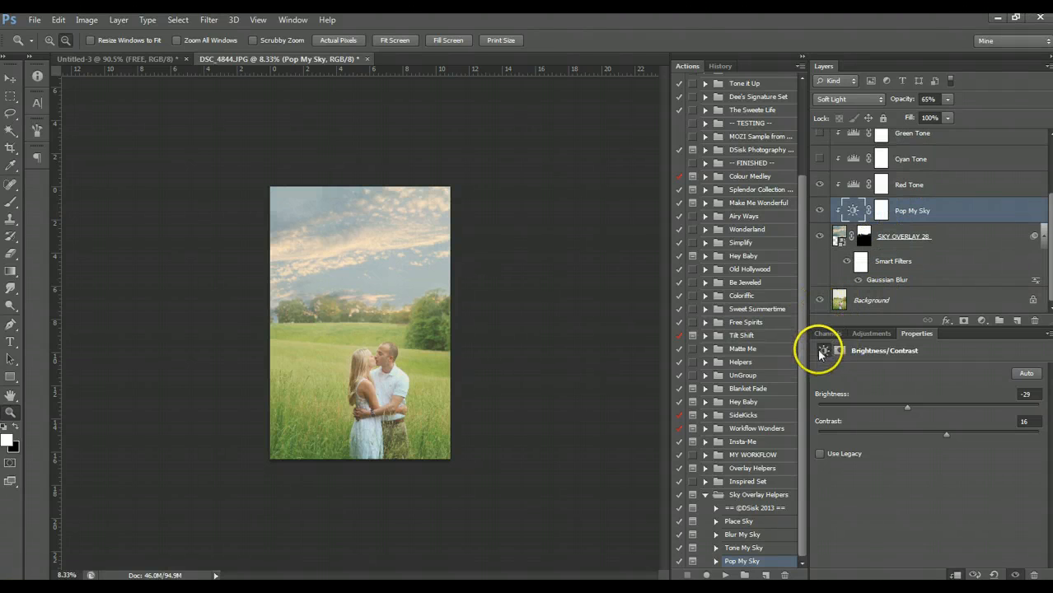
click(818, 301)
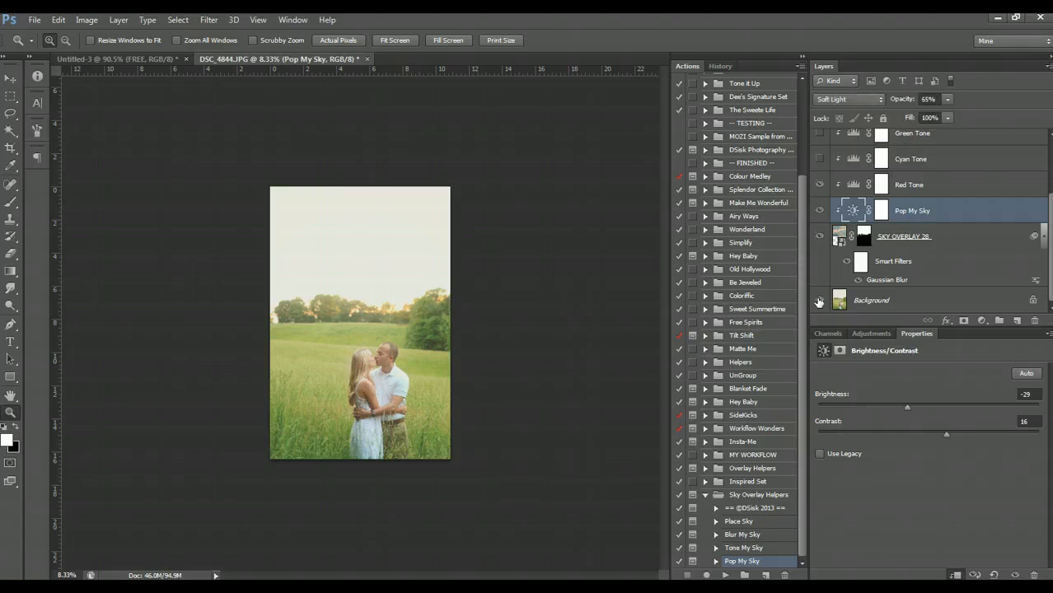
click(818, 302)
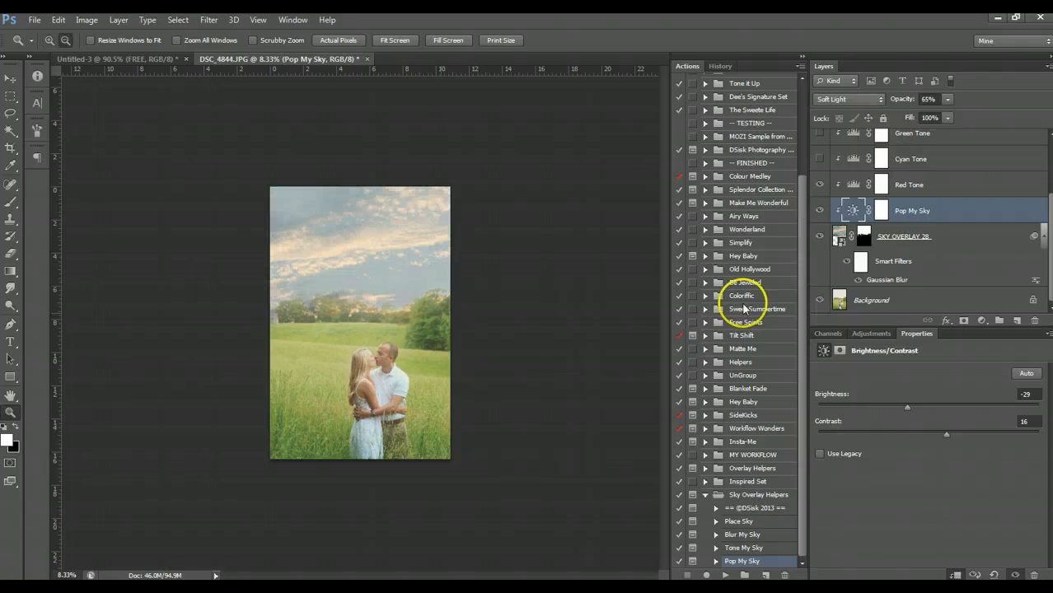